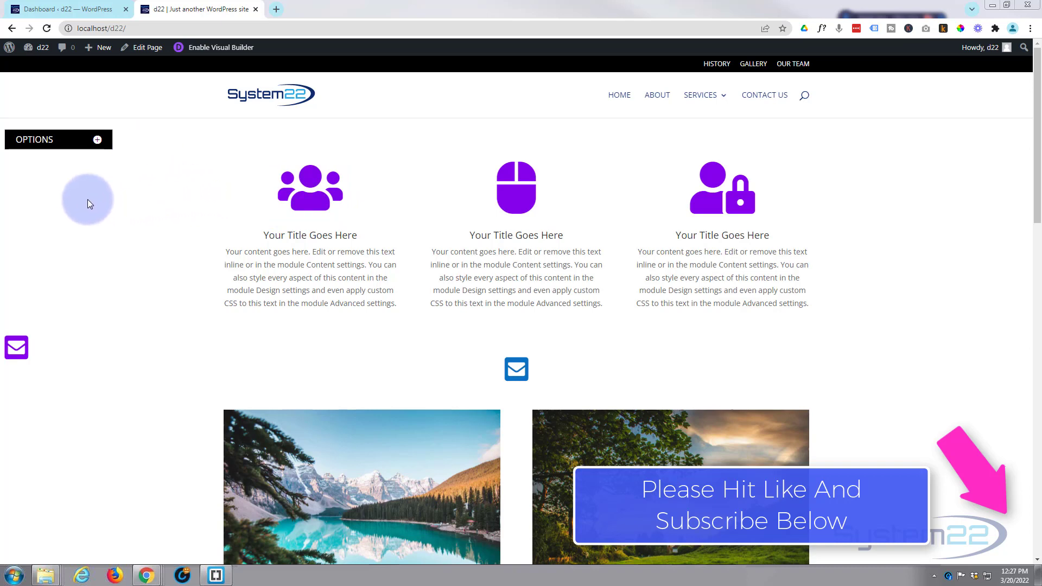
Step: Examine how the fixed Options toggle expands, collapses and behaves as the live page moves
click(97, 141)
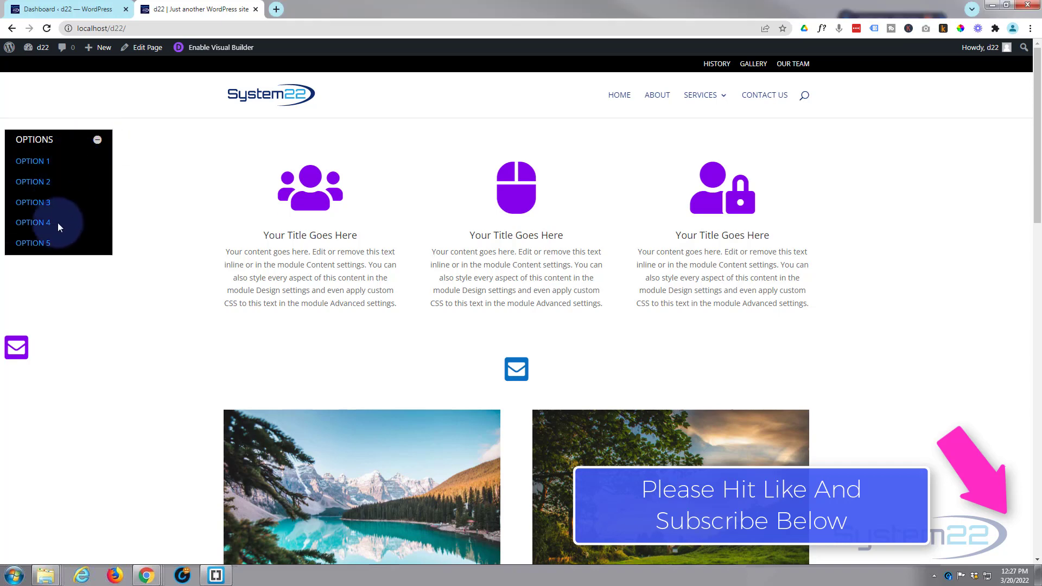
click(69, 146)
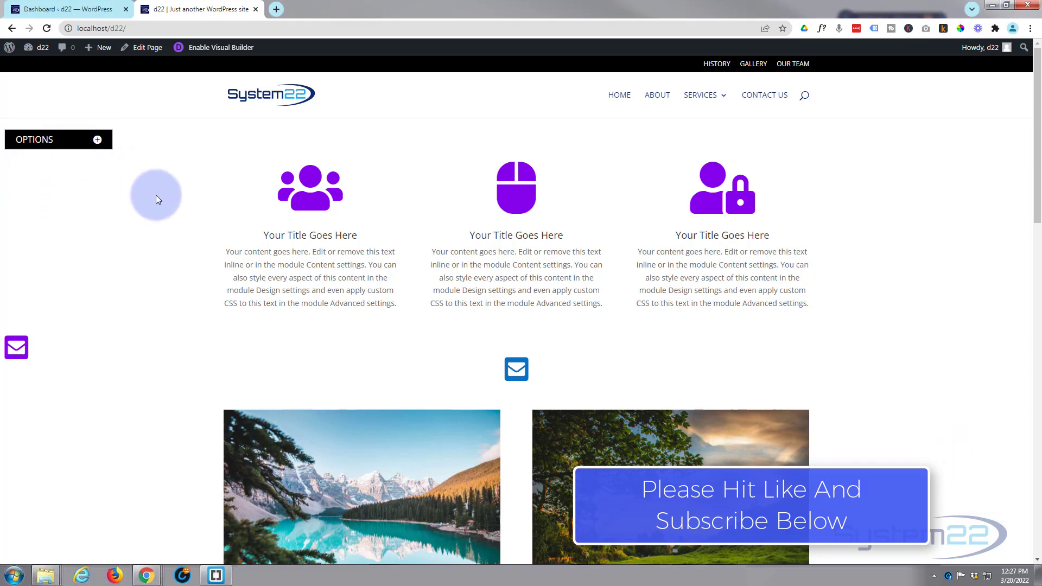
scroll(156, 198, down, 3)
scroll(155, 197, down, 10)
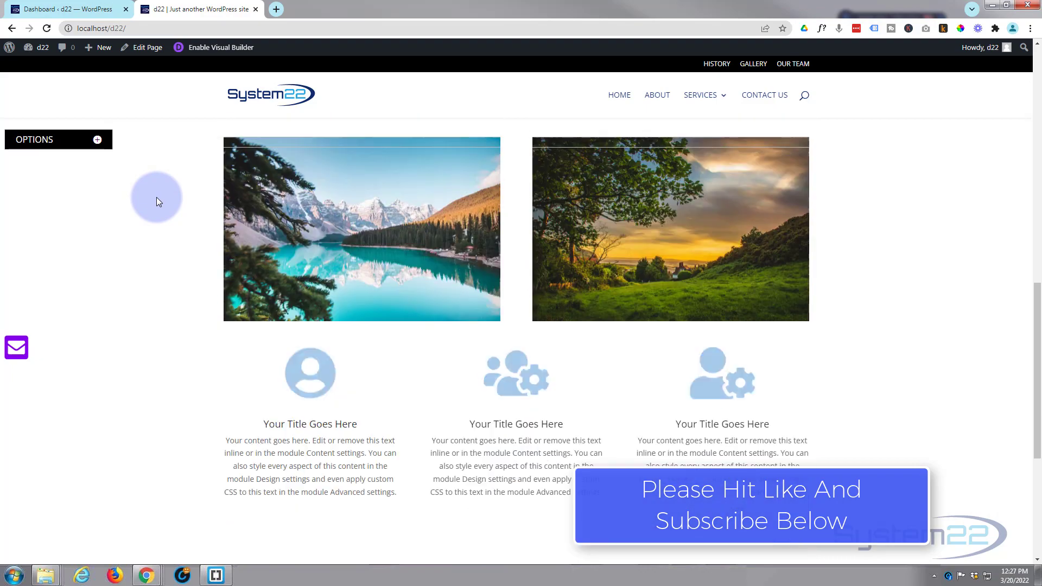
scroll(157, 200, up, 8)
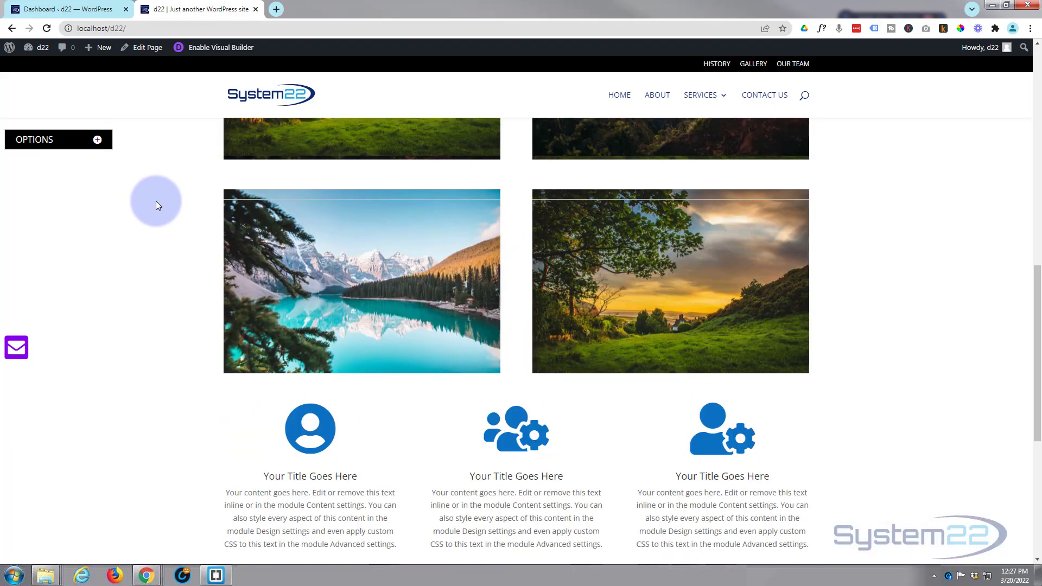
scroll(157, 203, up, 5)
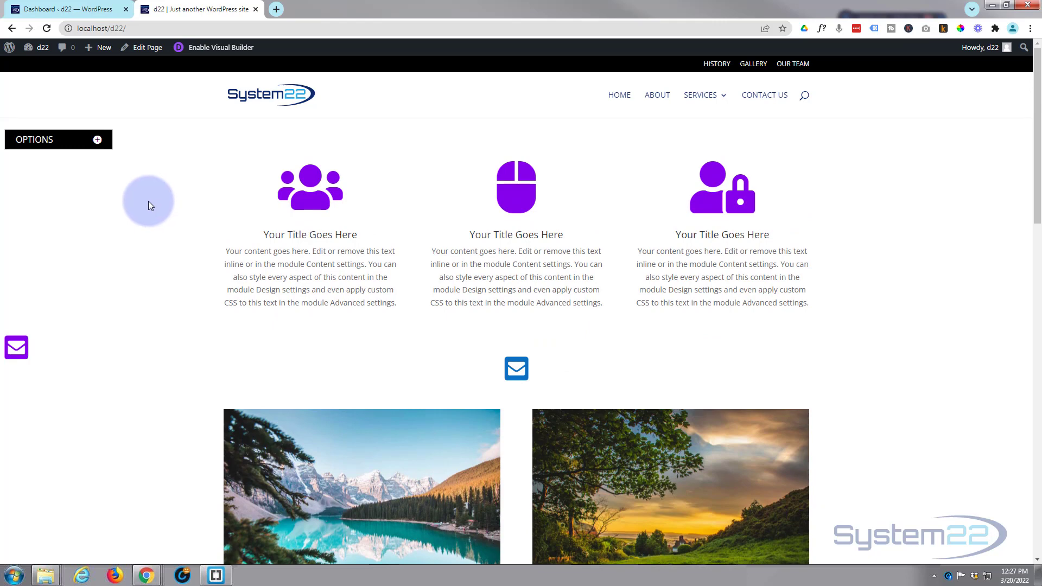
click(98, 140)
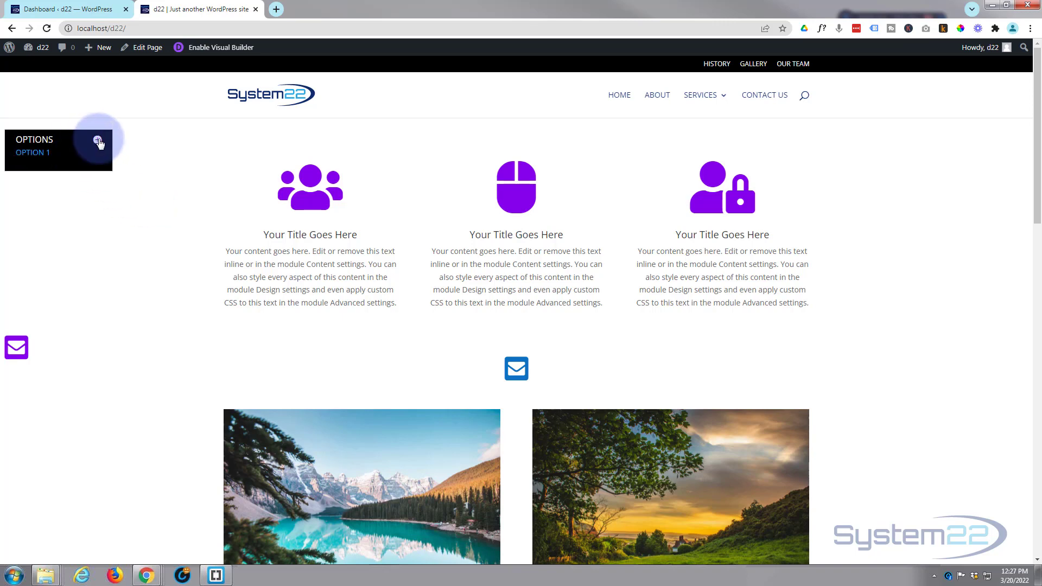
click(98, 141)
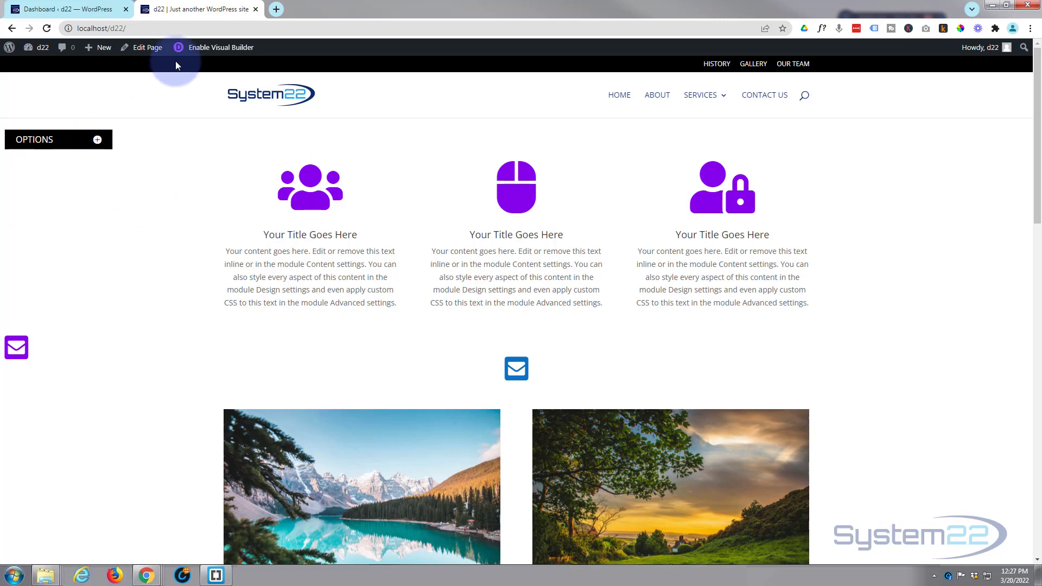
Step: Open the page in the Visual Builder and, in wireframe view, delete the Toggle module below the first row's first blurb
click(222, 48)
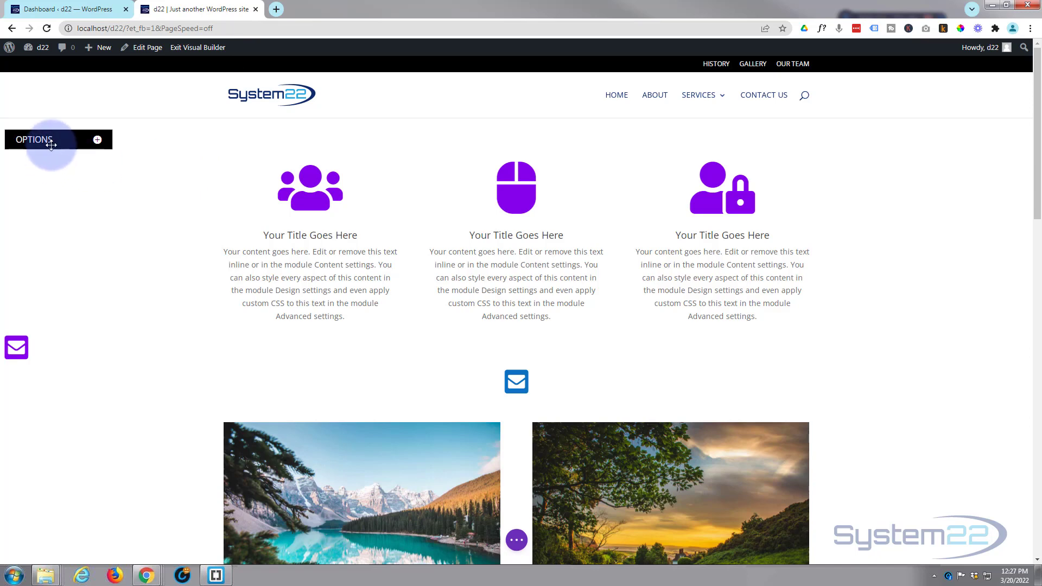
mouse_move(129, 129)
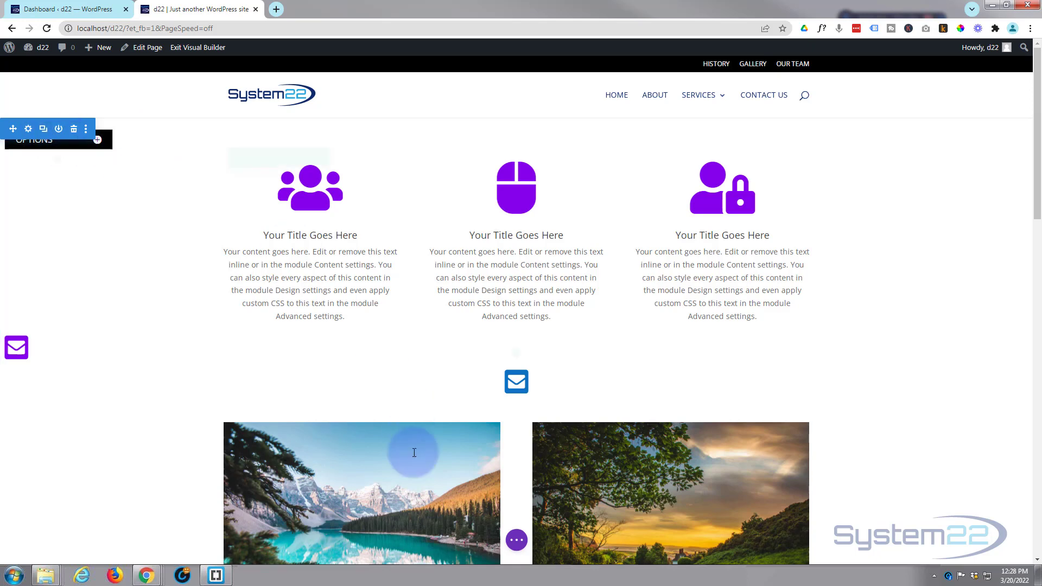
click(517, 540)
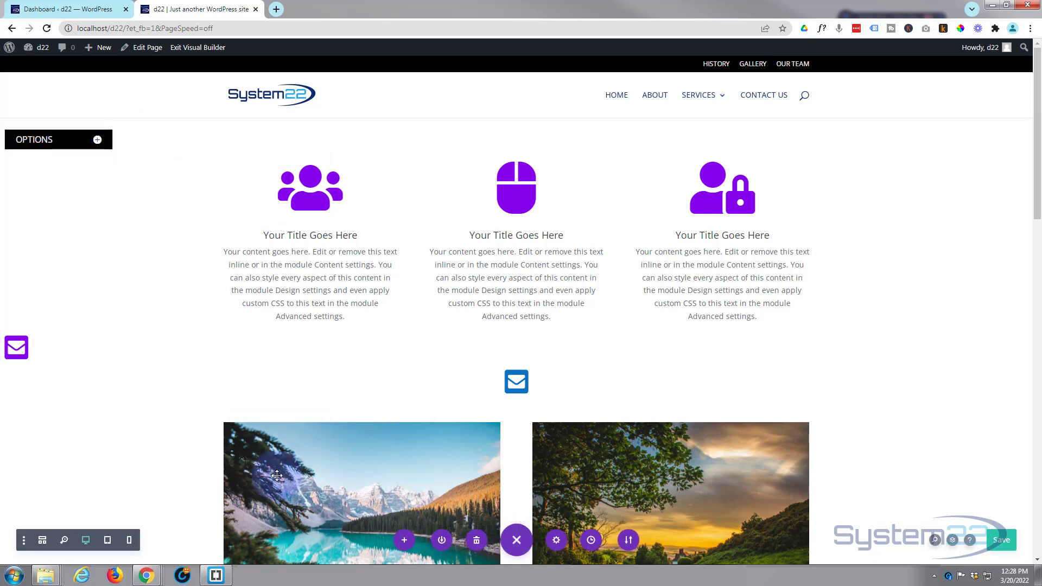
click(43, 540)
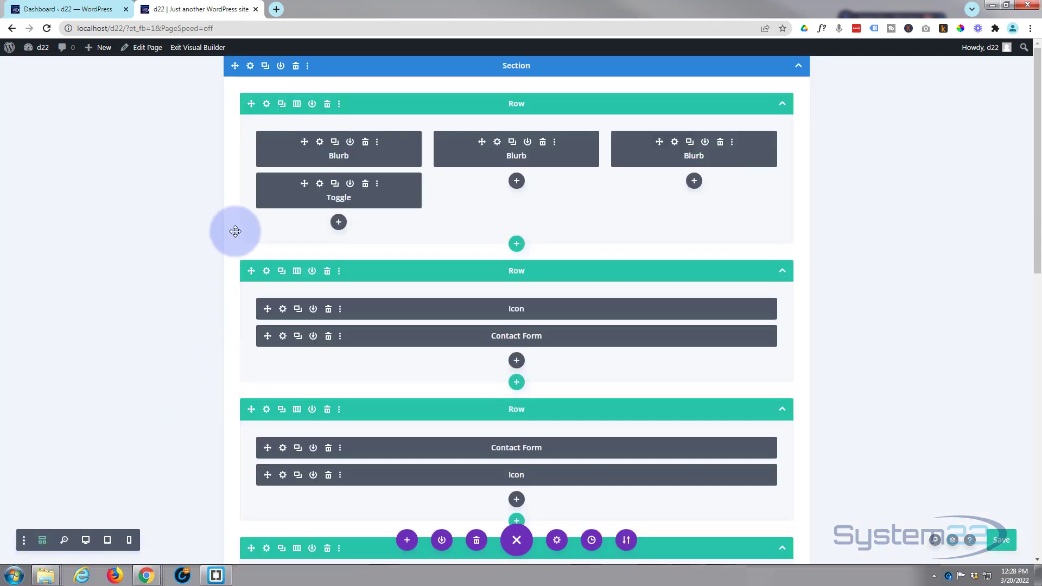
click(366, 186)
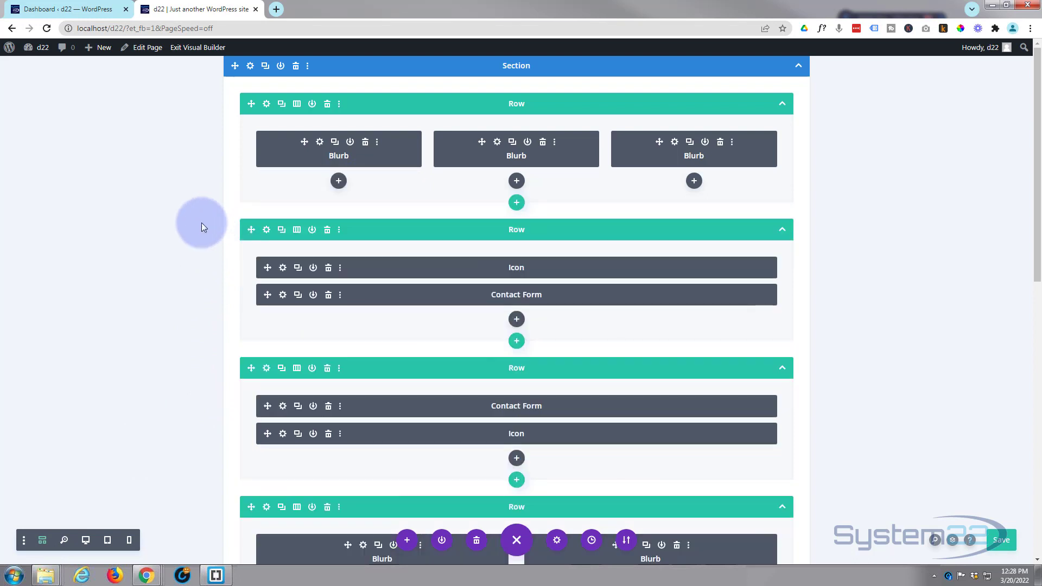
Step: Return to desktop view and insert a new Toggle module below the first blurb in the first row
click(85, 540)
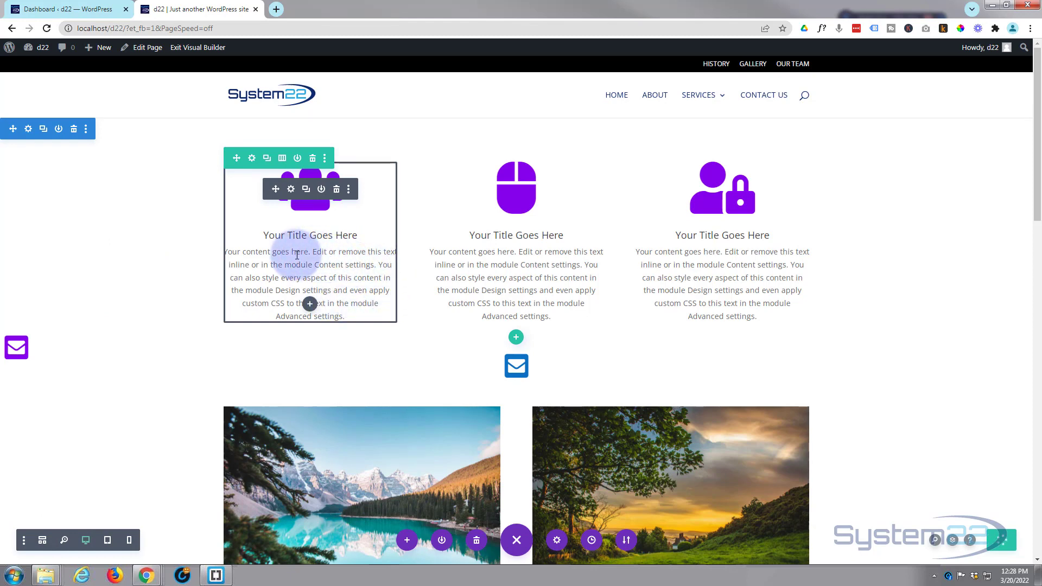
click(310, 305)
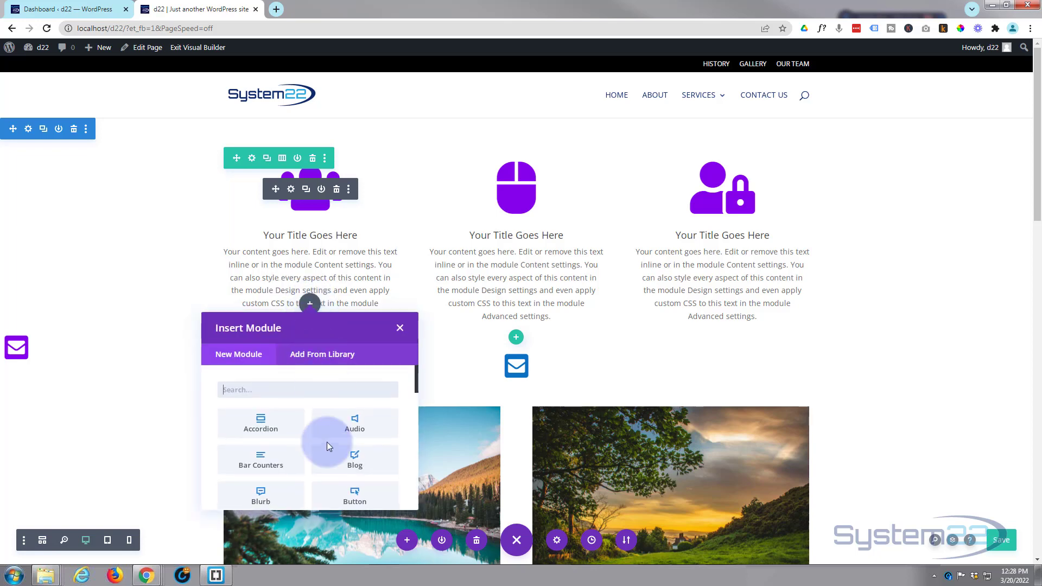
scroll(324, 446, down, 7)
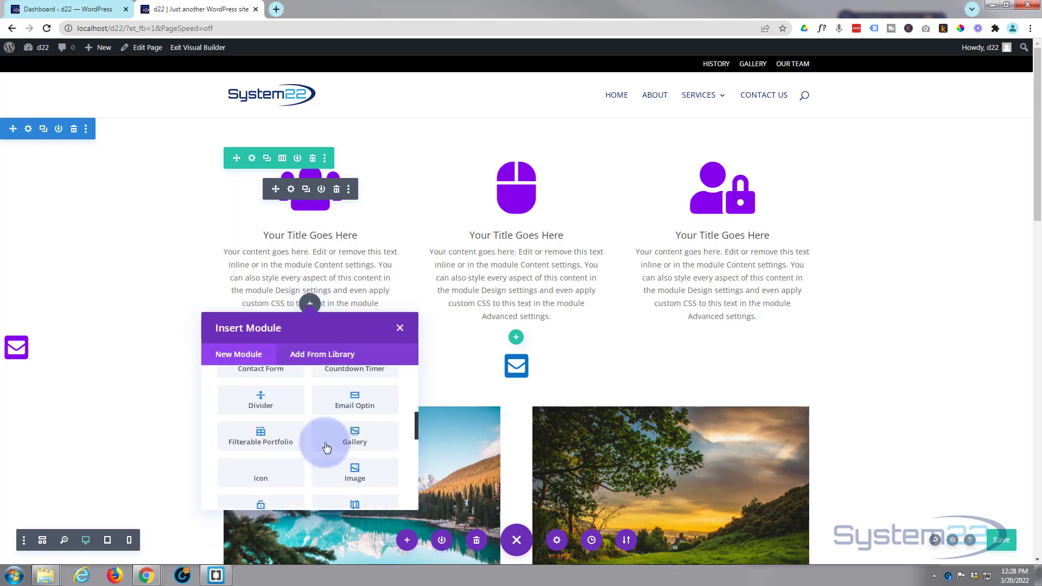
scroll(325, 447, down, 5)
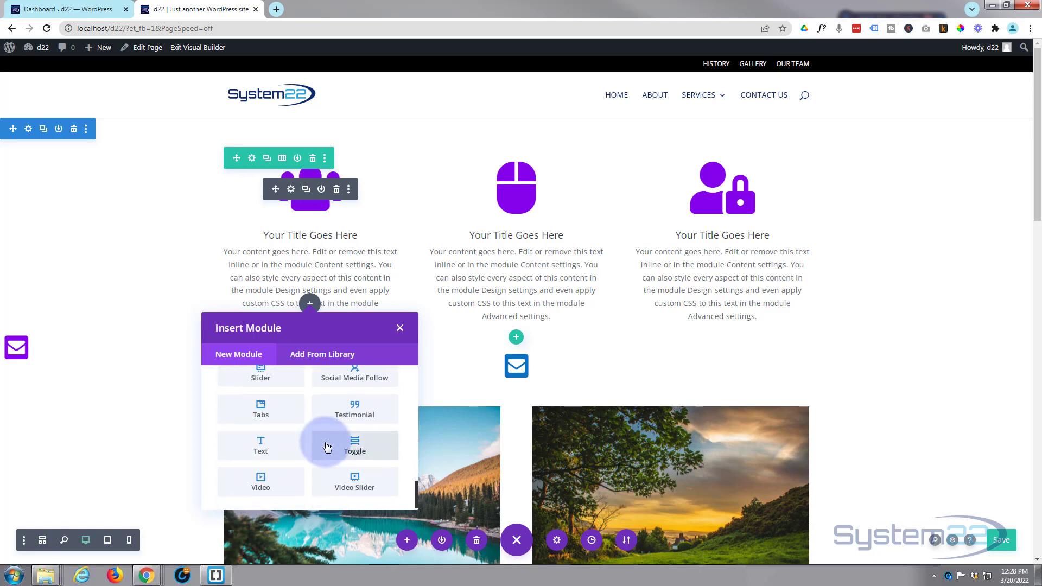
click(356, 450)
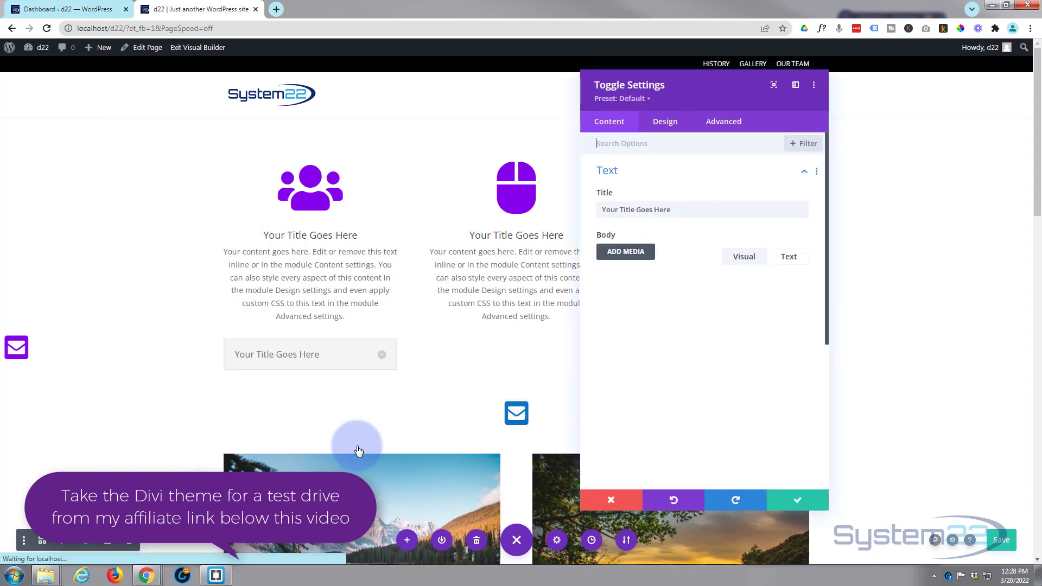
Step: Set the toggle's title to "Options" and replace its body text with "Option 1"
drag(689, 207, 569, 208)
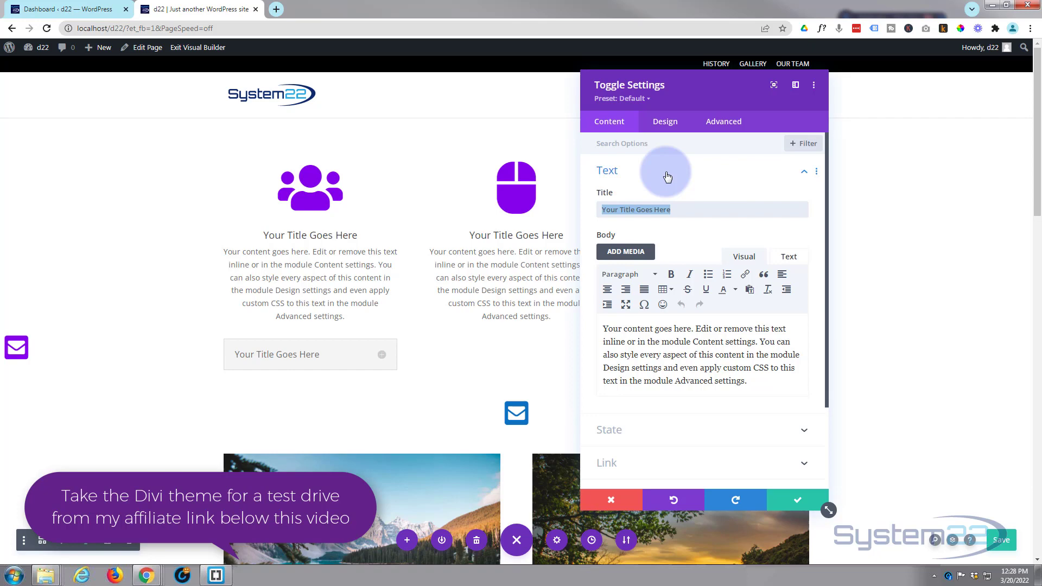
text(Options)
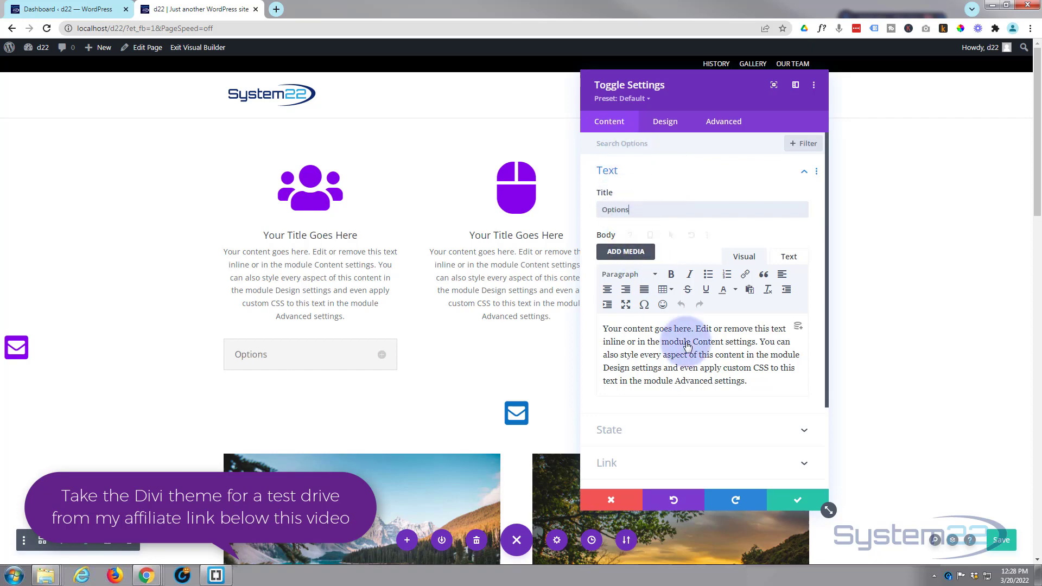
drag(757, 383, 593, 314)
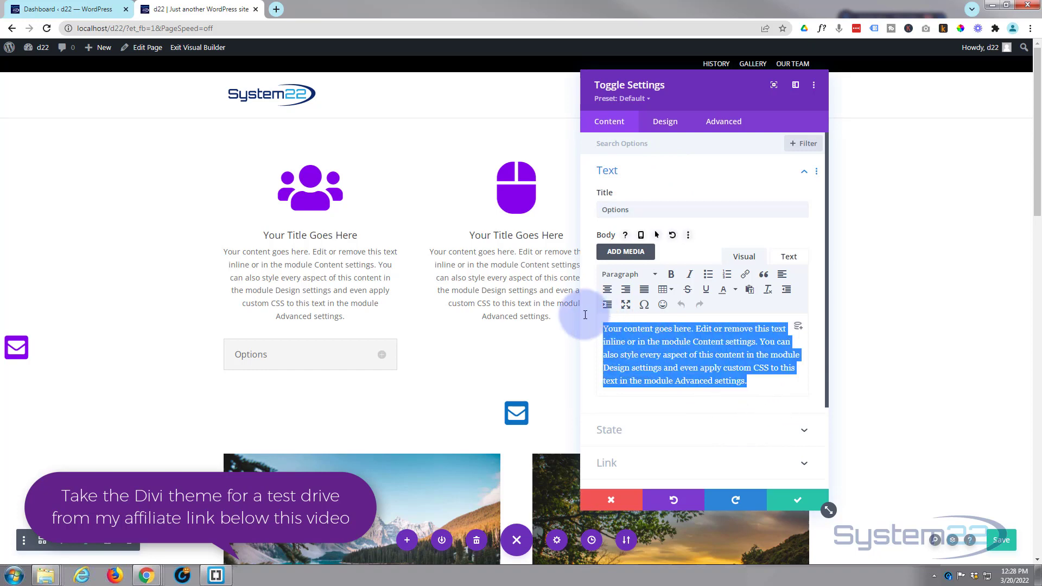
key(BackSpace)
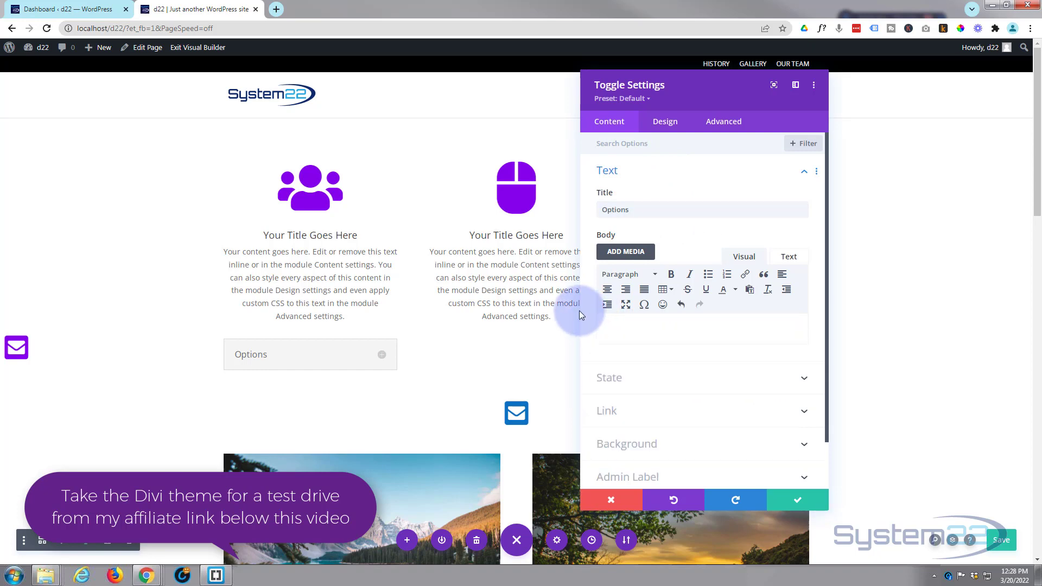
text(Option 1)
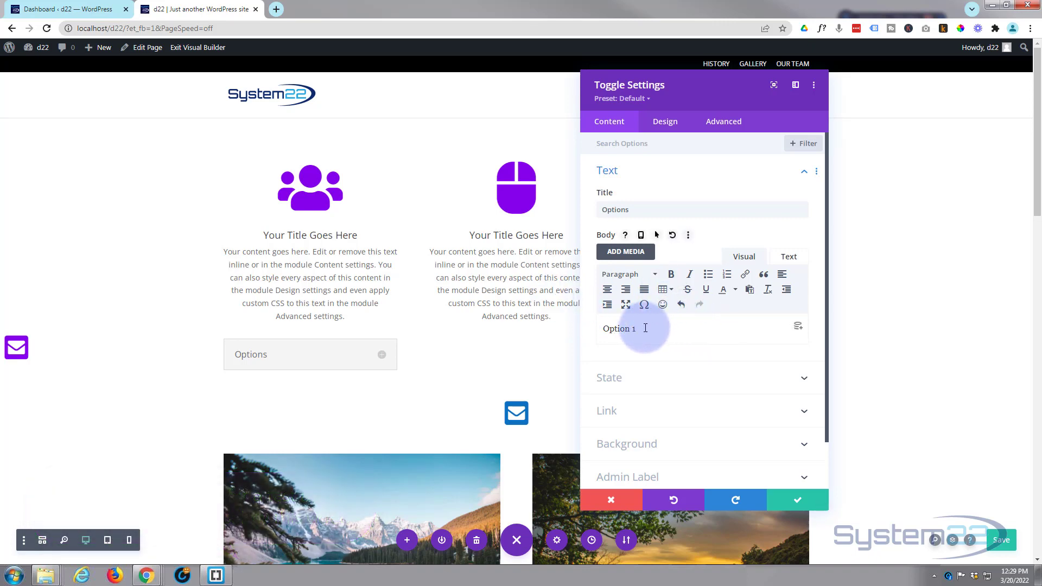
Step: Link the "Option 1" body text to the placeholder URL "#"
drag(645, 328, 582, 328)
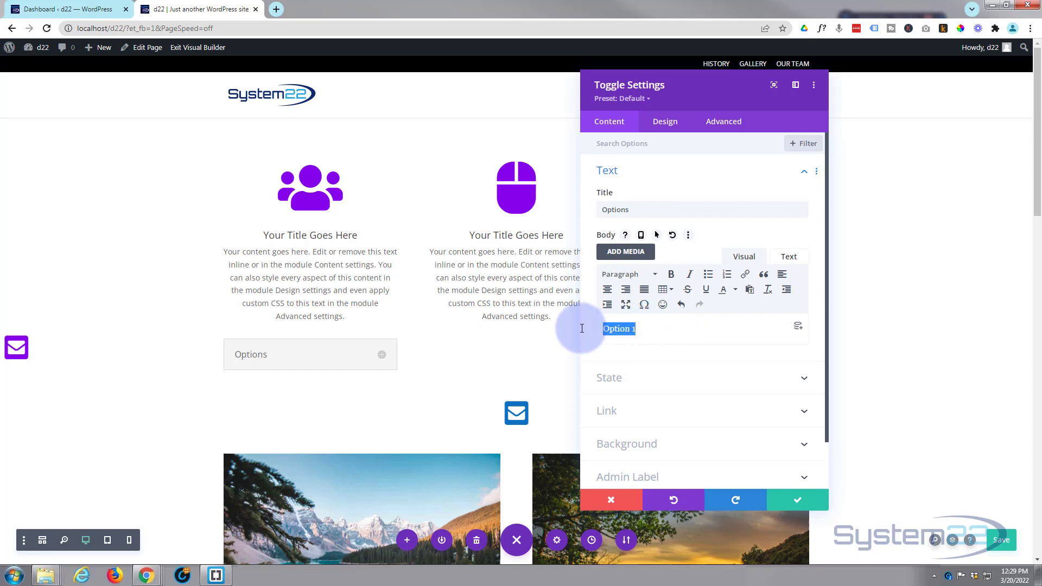
click(745, 275)
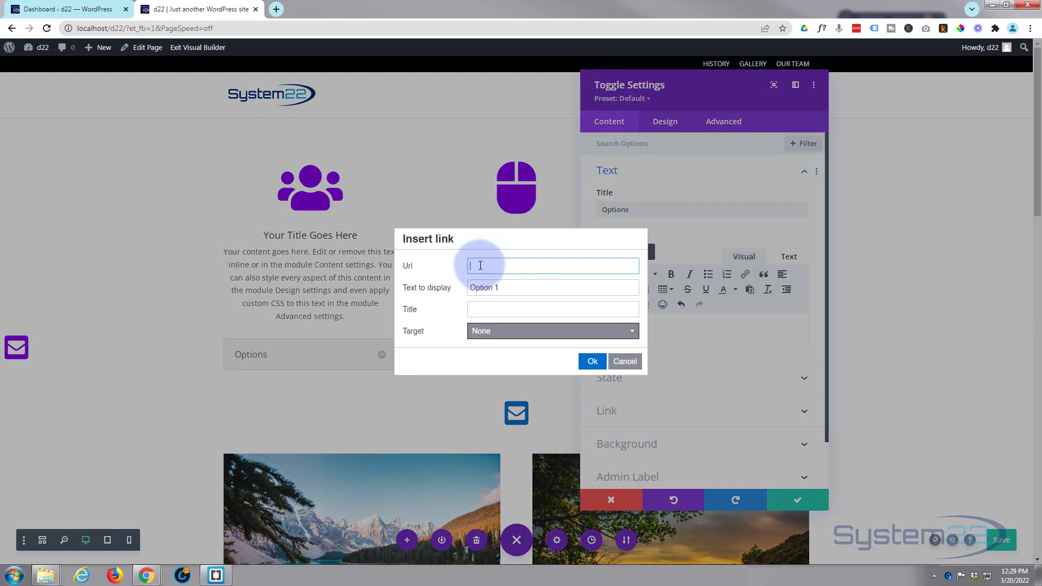
click(481, 265)
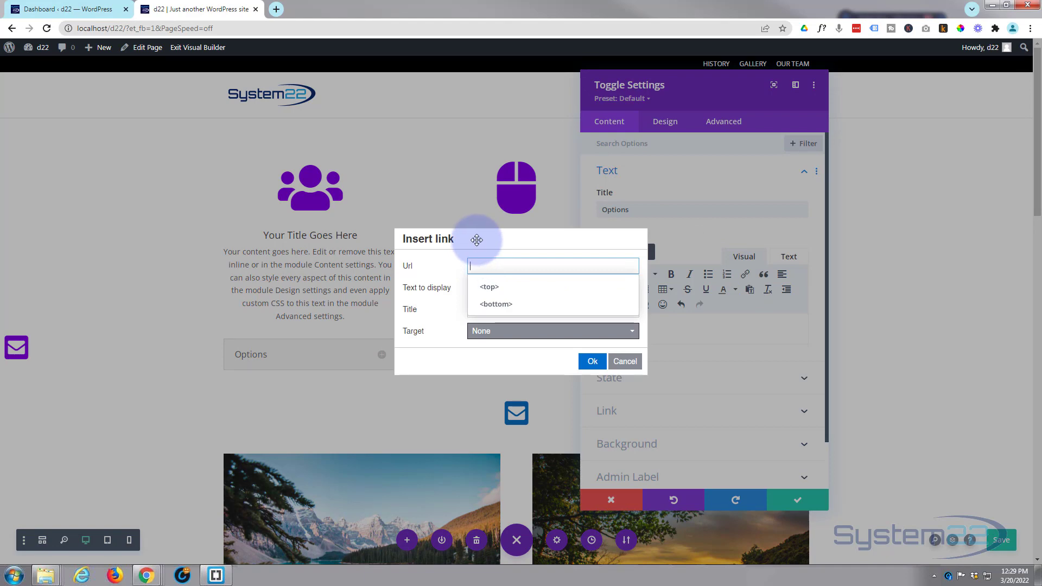
click(476, 239)
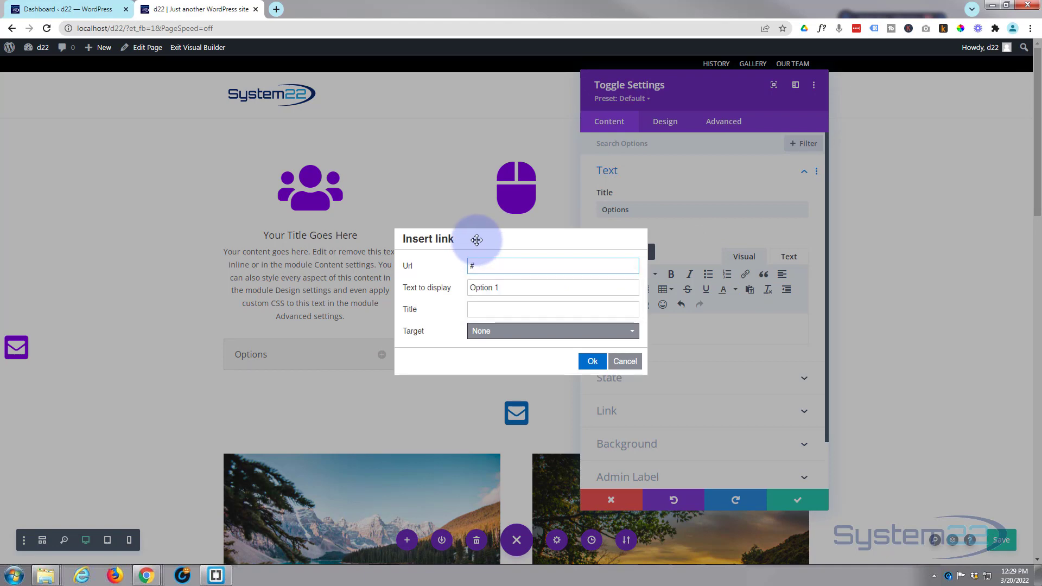
click(592, 361)
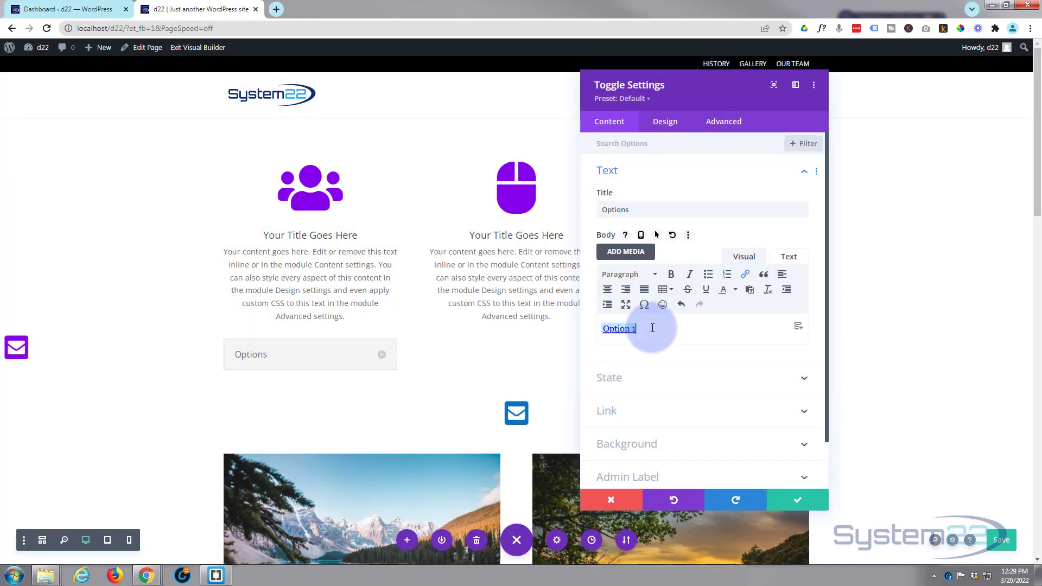
Step: Copy the linked "Option 1" line and paste it on new lines until the body holds five links
drag(606, 326, 659, 329)
key(ctrl+c)
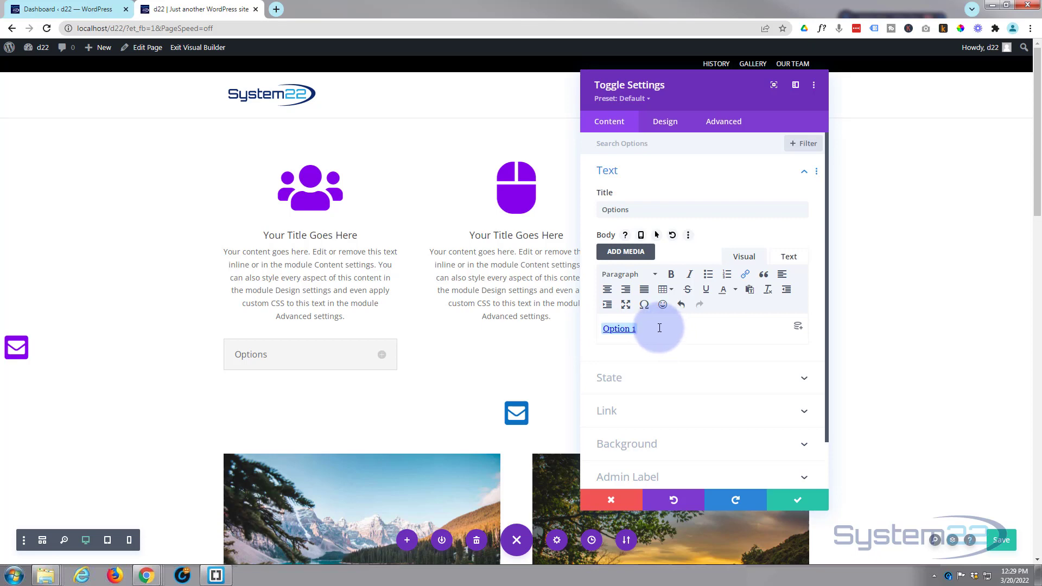
click(659, 328)
key(Return)
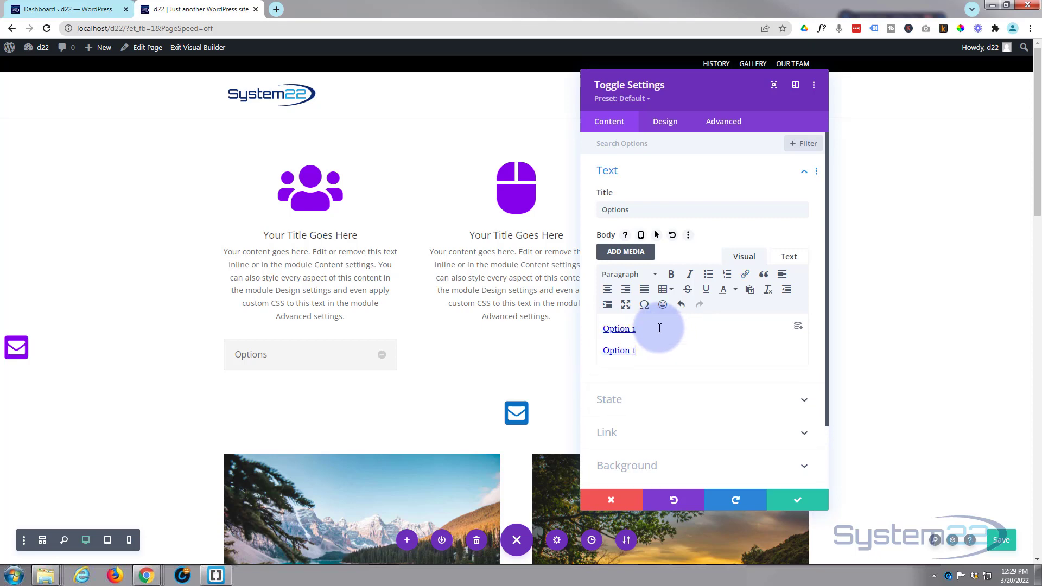
key(Return)
key(Return)
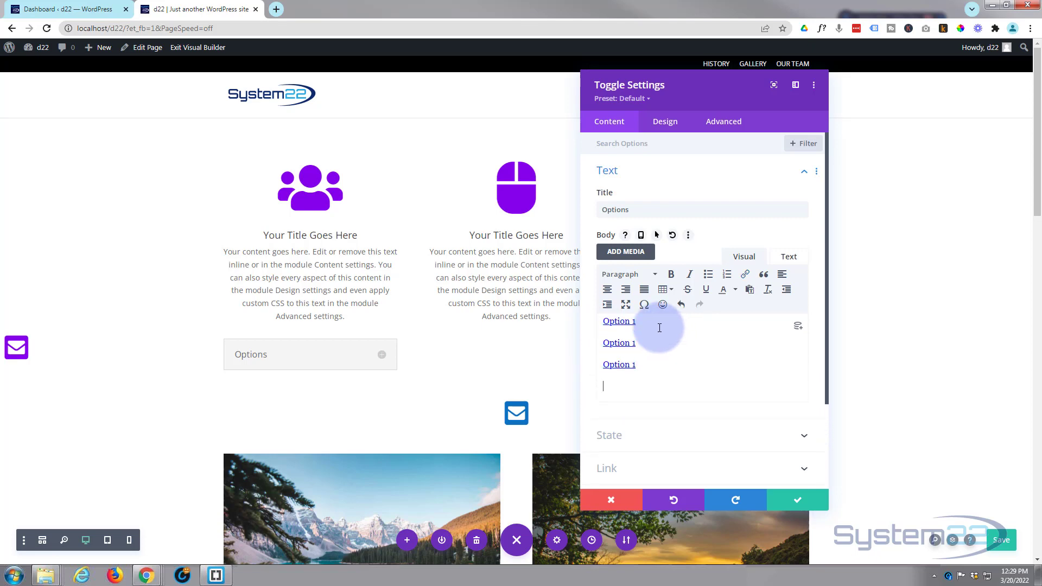
key(ctrl+v)
key(Return)
key(ctrl+v)
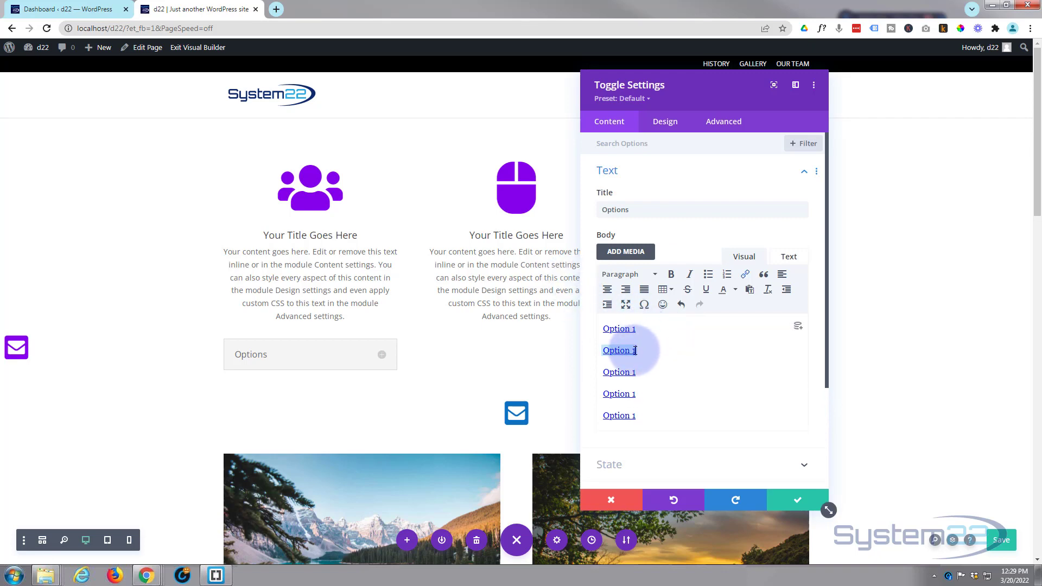
Step: Renumber the four duplicated links as Option 2, Option 3, Option 4 and Option 5
text(2)
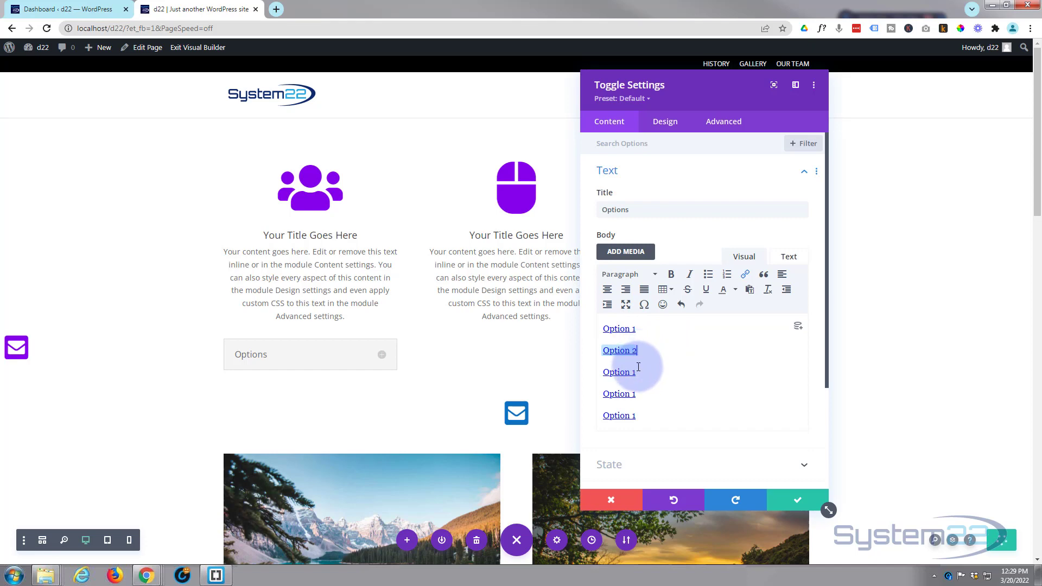
double_click(634, 373)
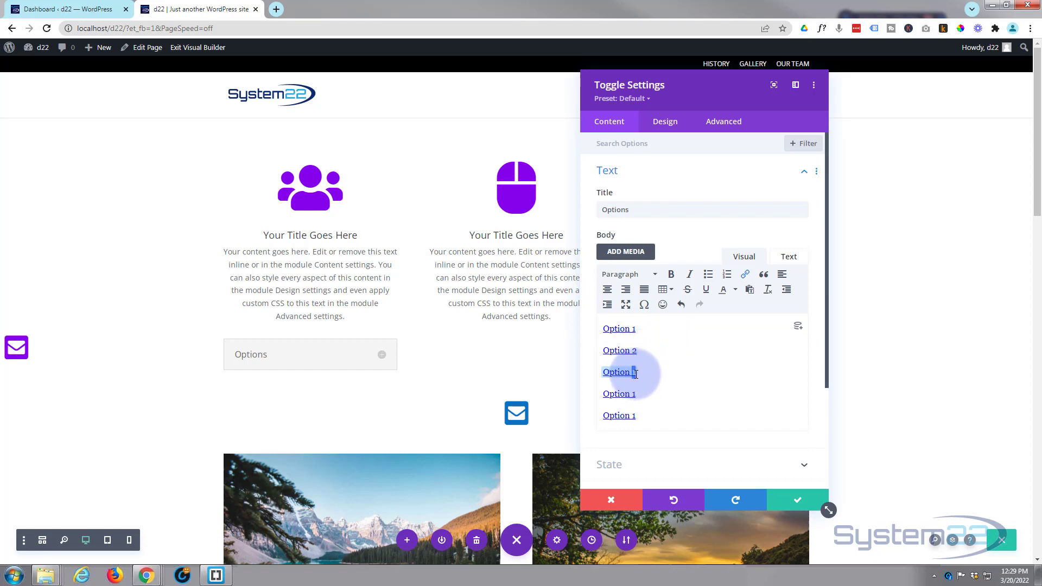
text(3)
double_click(634, 393)
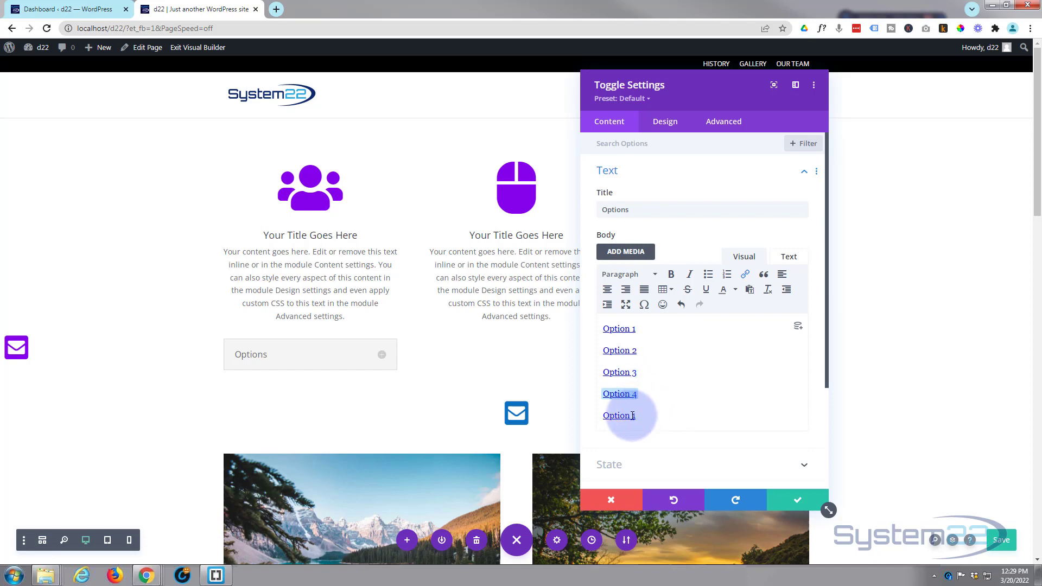
double_click(634, 416)
text(5)
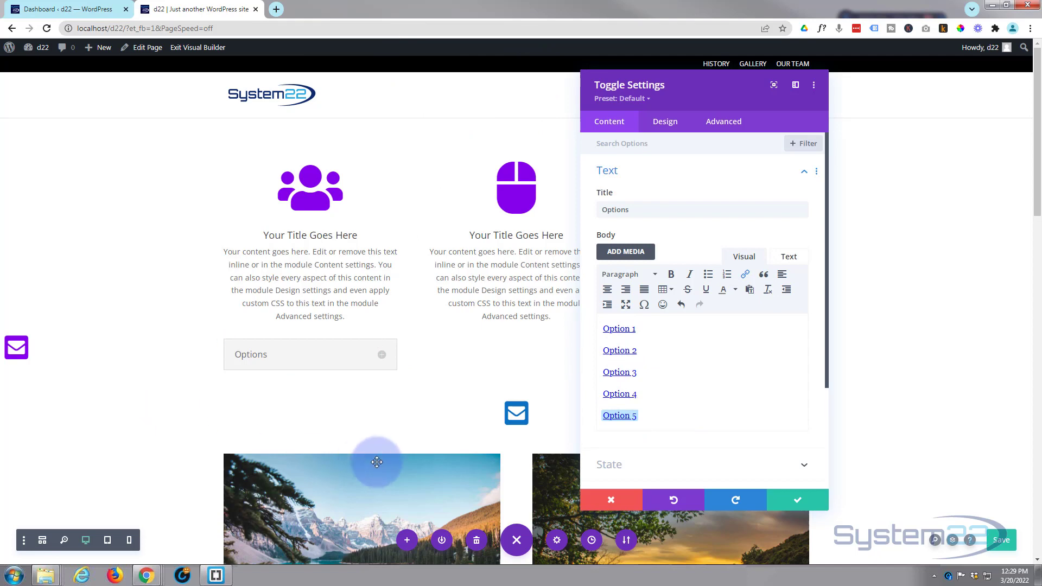
Step: Set the Options toggle's default state to Close
click(682, 398)
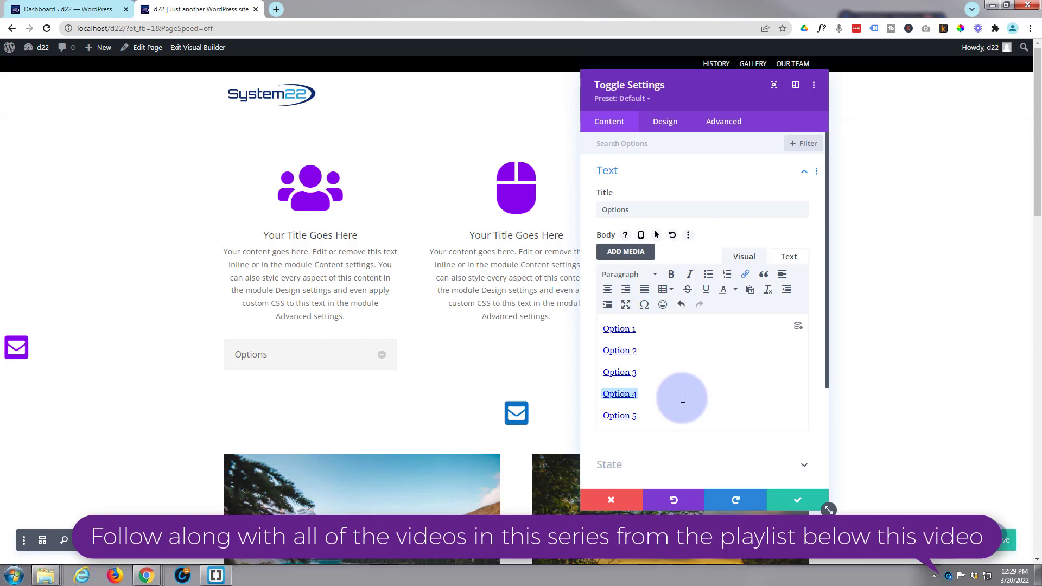
scroll(682, 398, down, 3)
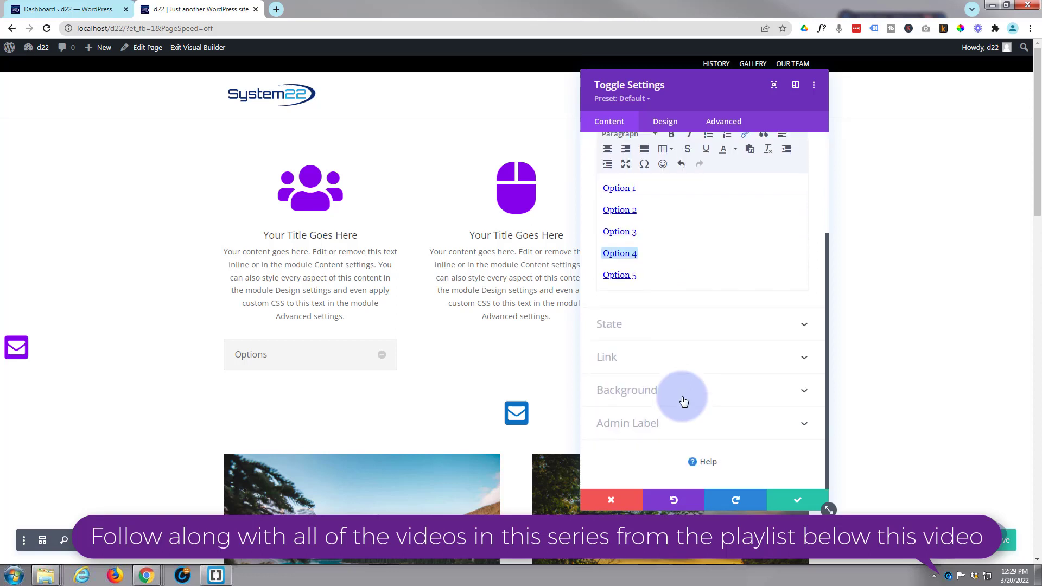
click(678, 328)
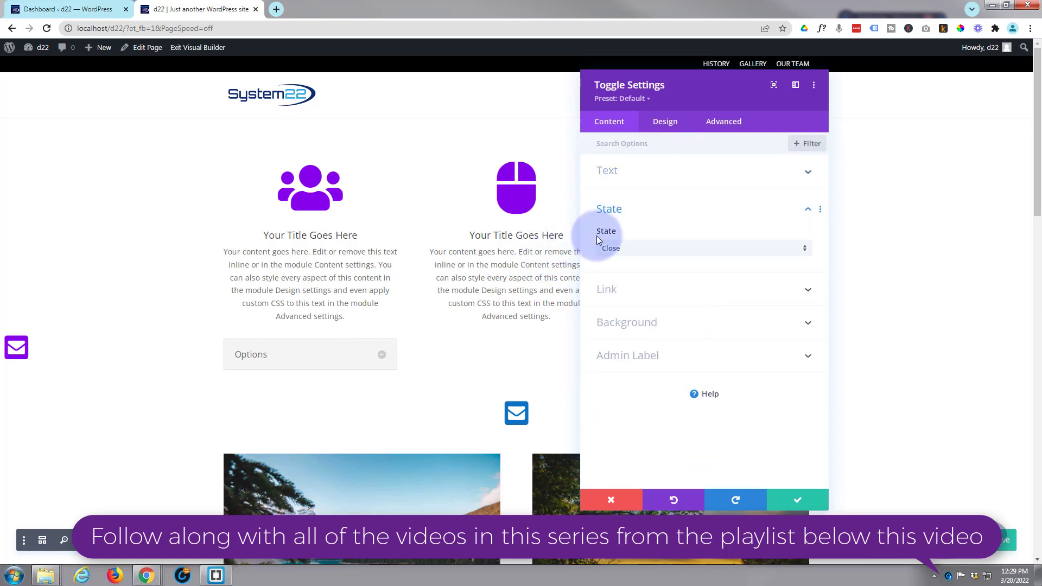
click(643, 248)
click(631, 260)
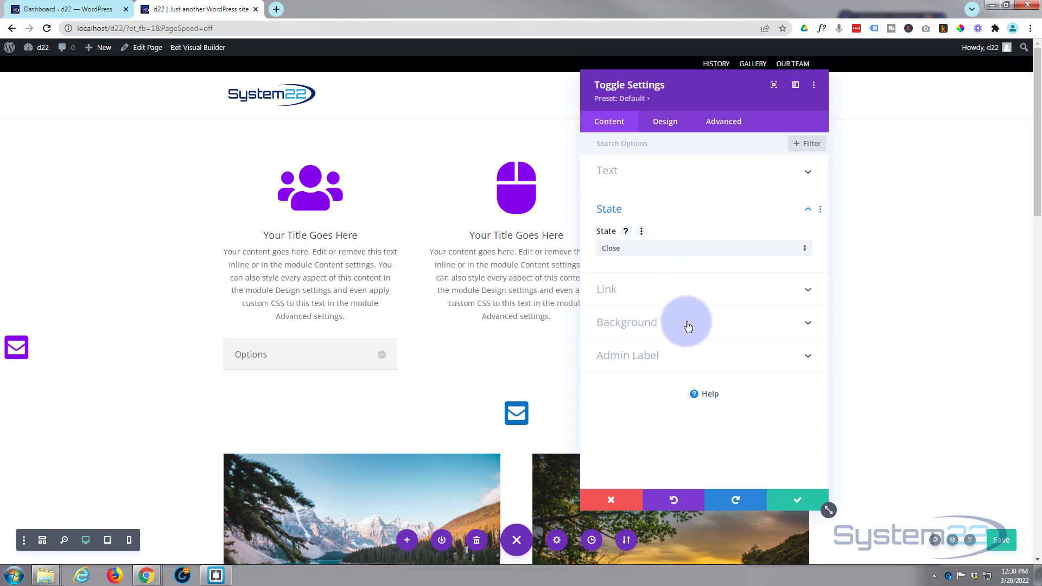
Step: Expand the Options toggle on the page to preview its list of links
click(328, 356)
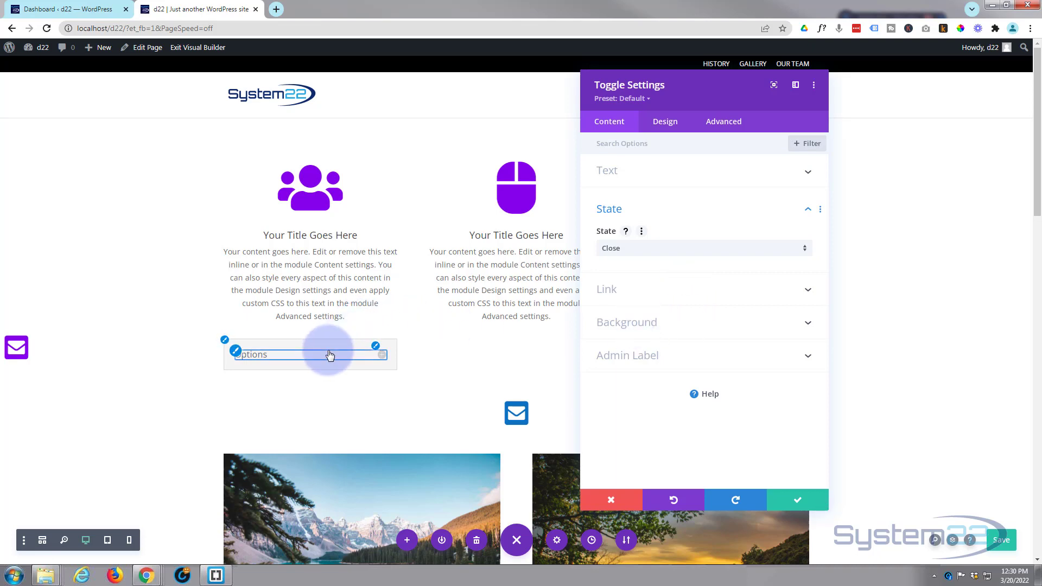
click(380, 357)
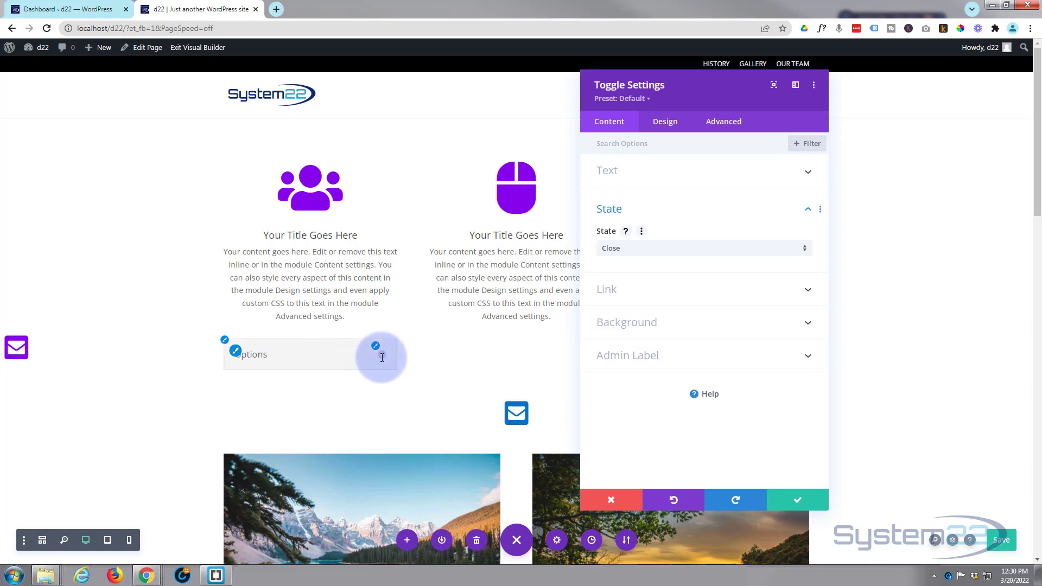
click(383, 358)
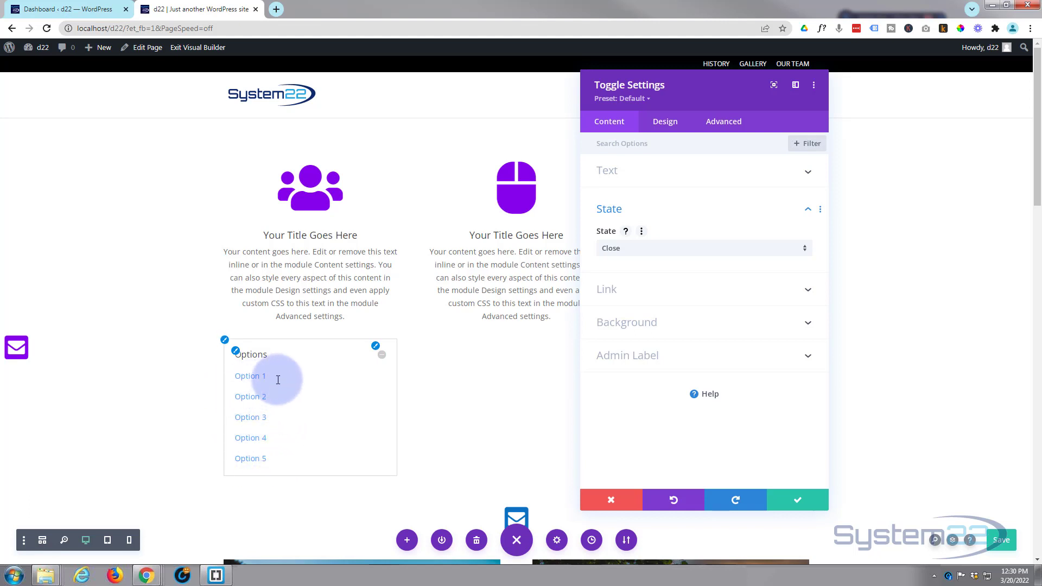
click(383, 356)
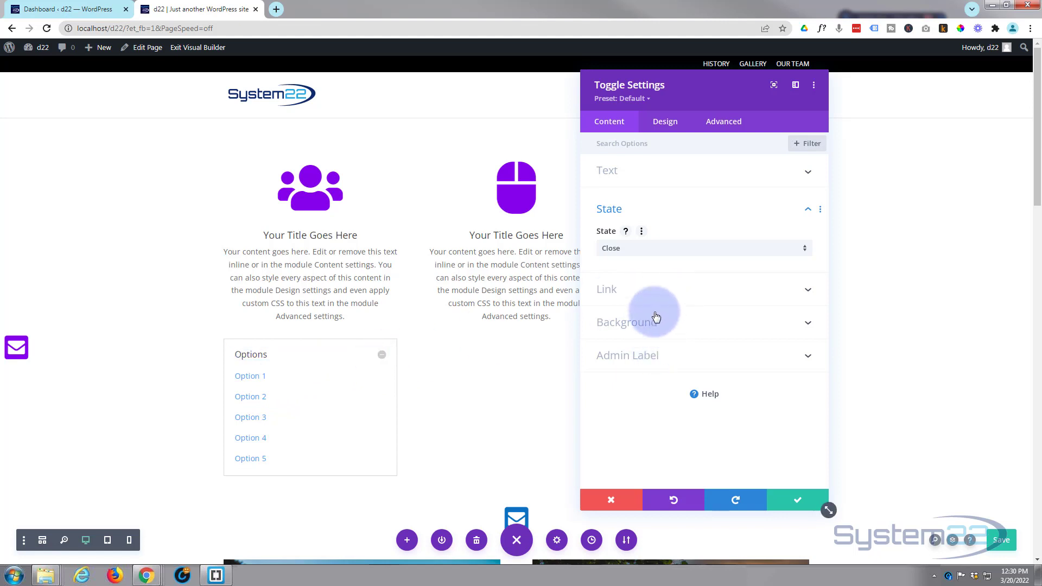
Step: Set both the closed and open icon colors of the toggle to white (#ffffff)
click(671, 125)
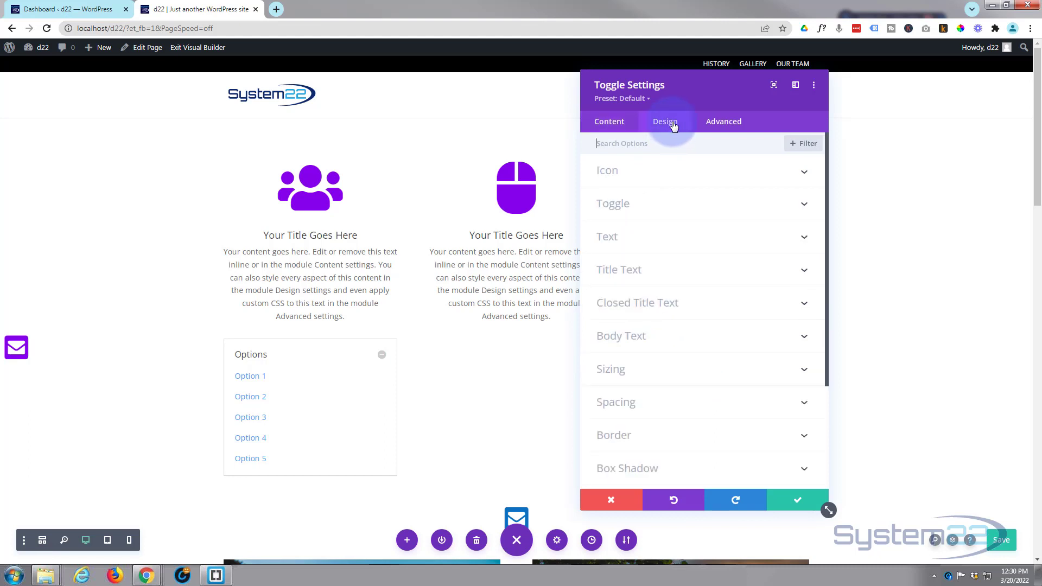
click(691, 172)
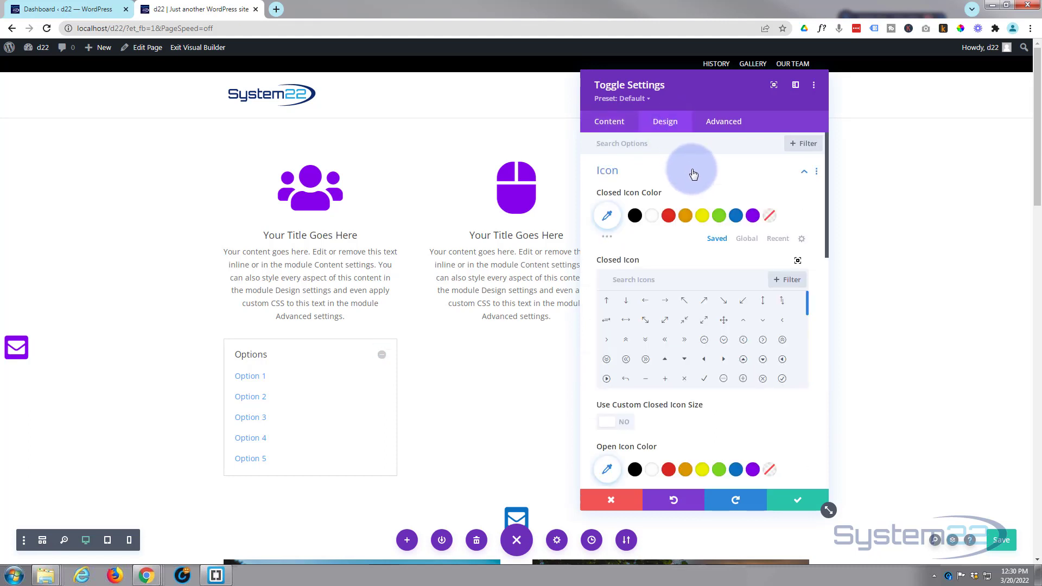
click(653, 217)
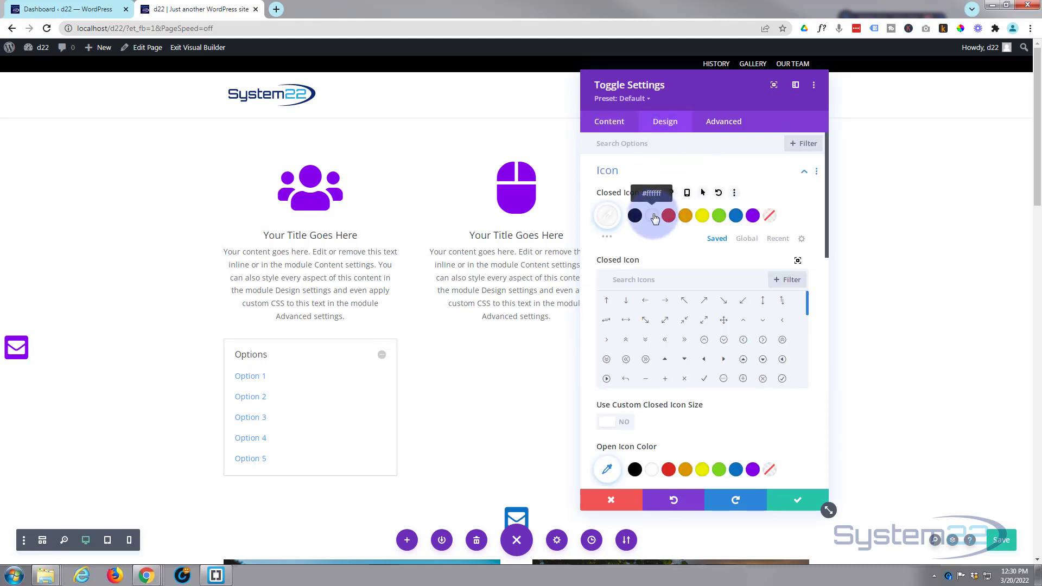
scroll(591, 301, down, 2)
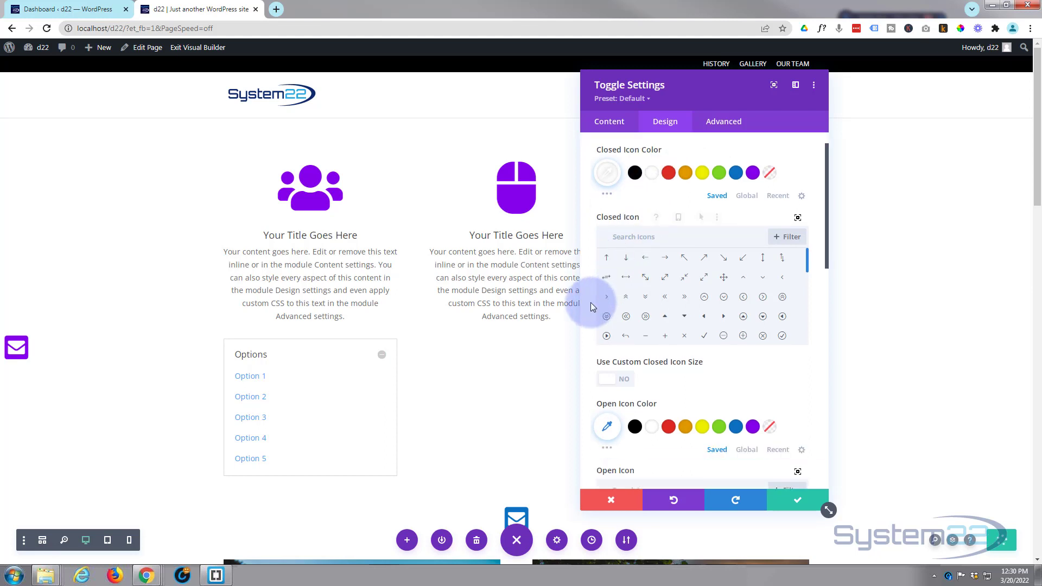
scroll(590, 302, down, 3)
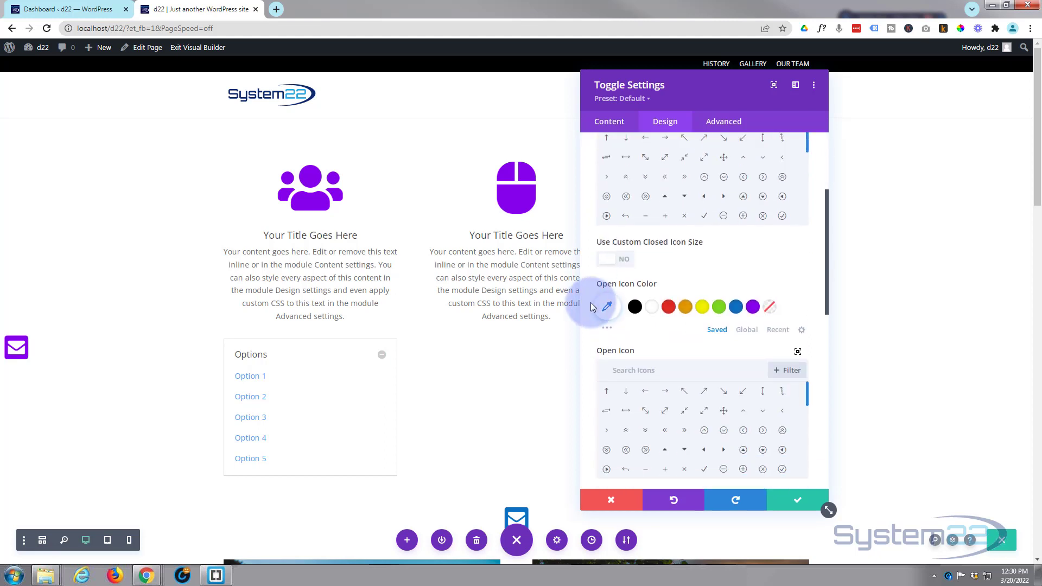
scroll(592, 303, down, 1)
click(652, 252)
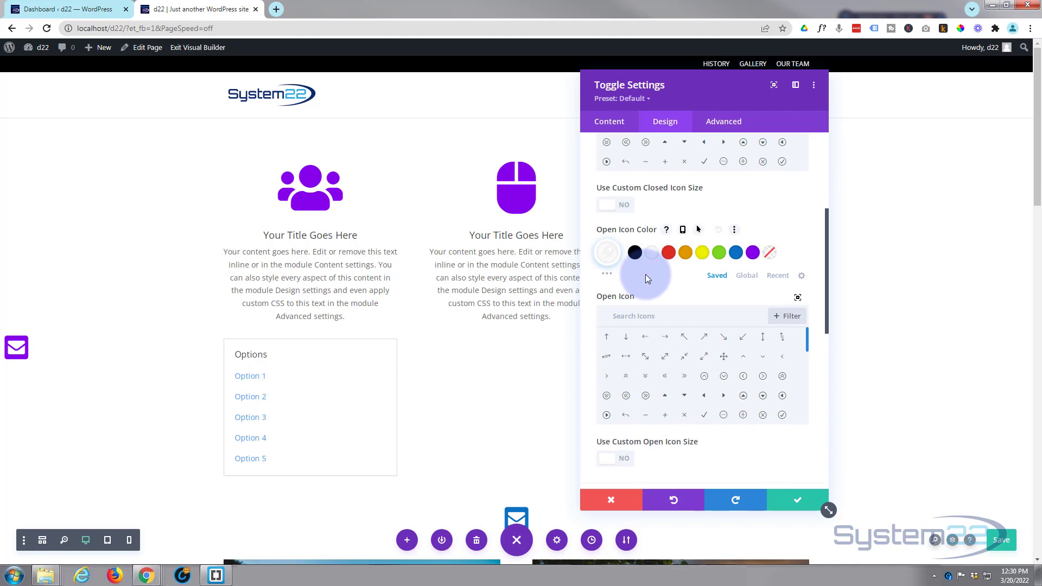
Step: Set both the open and closed toggle background colors to black (#000000)
scroll(591, 294, down, 3)
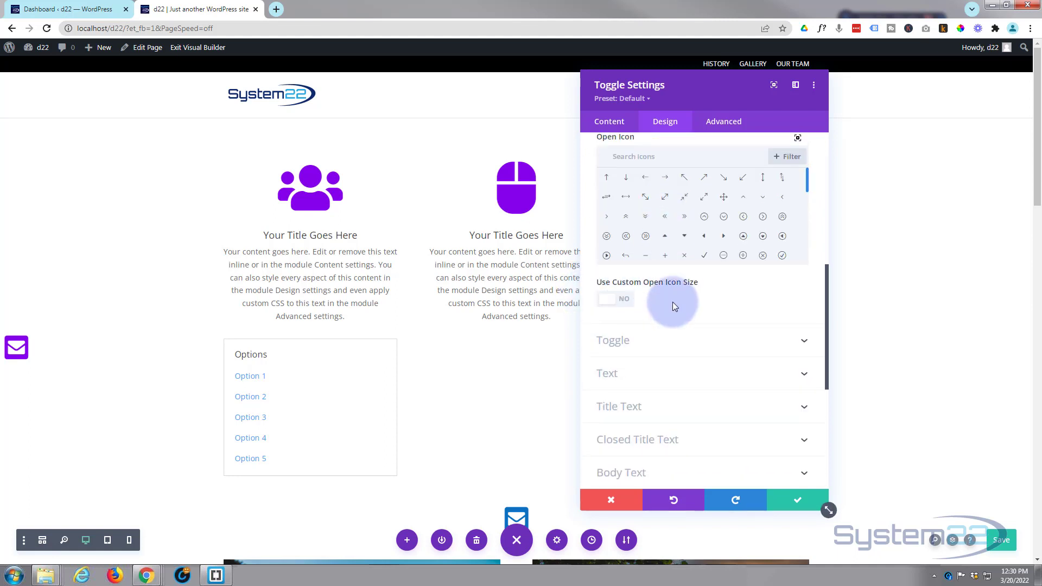
scroll(670, 302, up, 3)
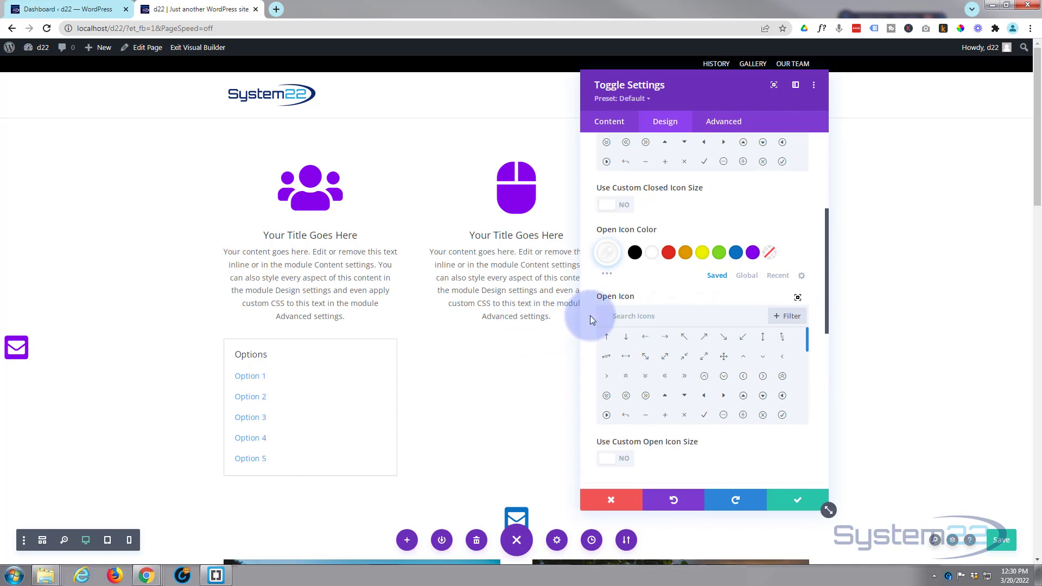
scroll(590, 315, down, 3)
scroll(590, 314, down, 1)
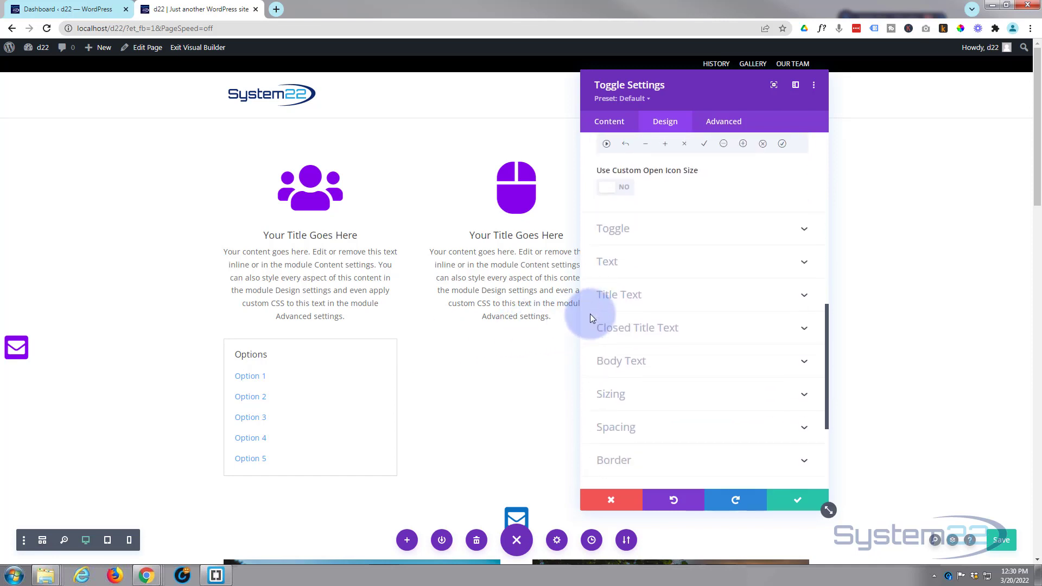
click(711, 234)
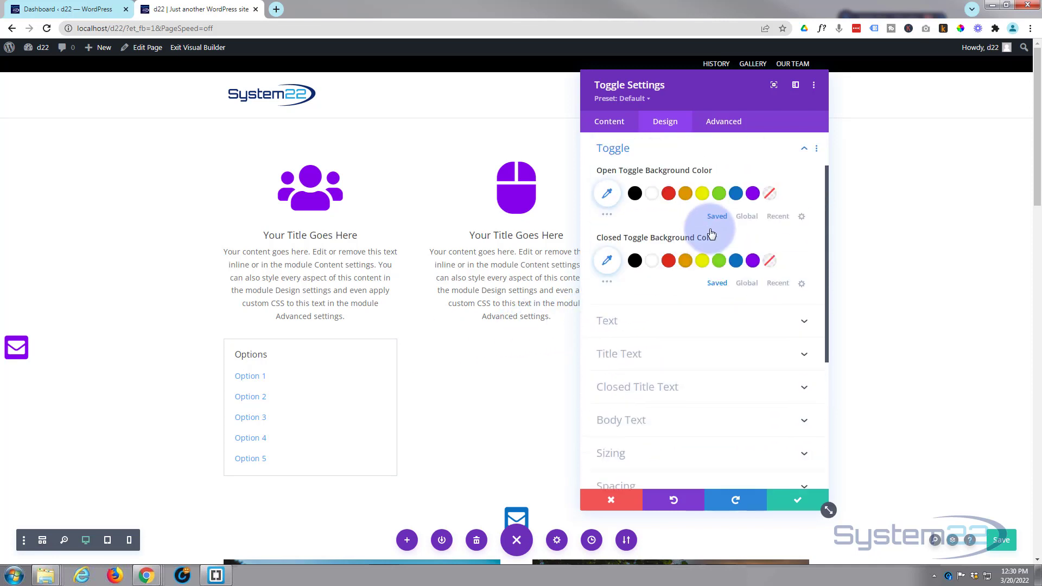
click(636, 194)
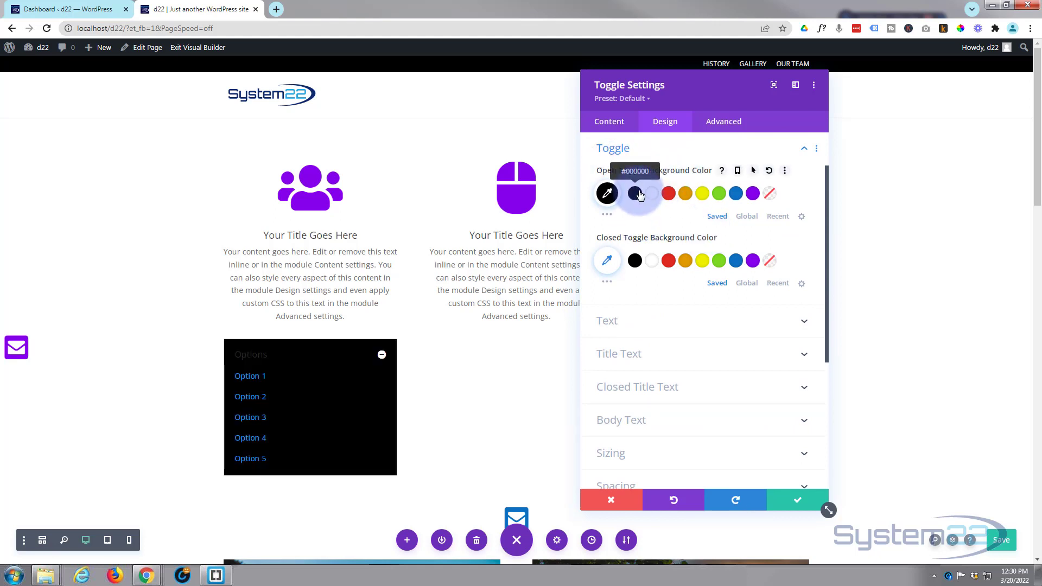
click(636, 261)
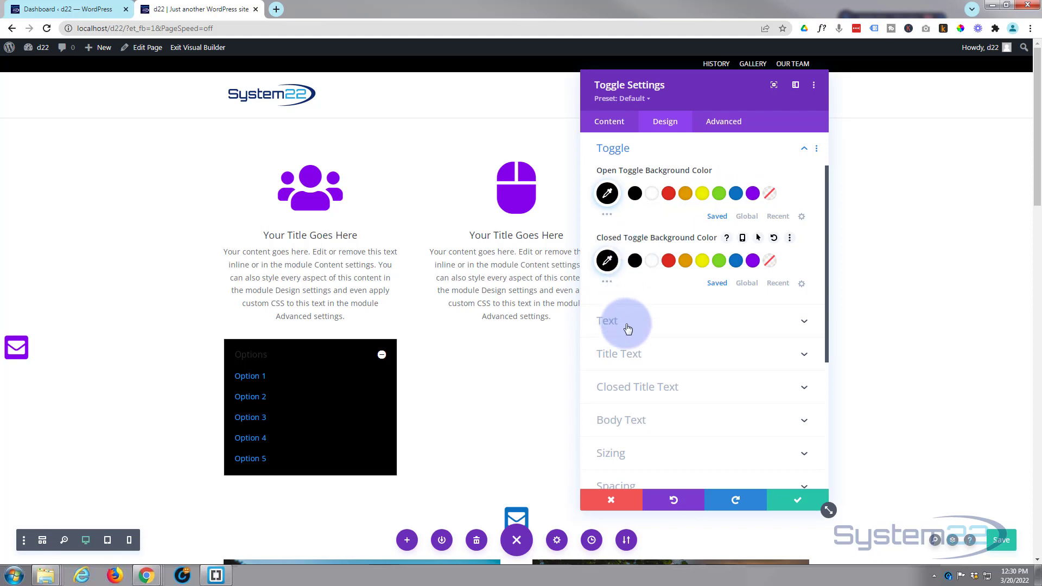
Step: Set the open title text color to white and the title text color to purple (#8300e9), checking both toggle states on the page
scroll(672, 326, down, 2)
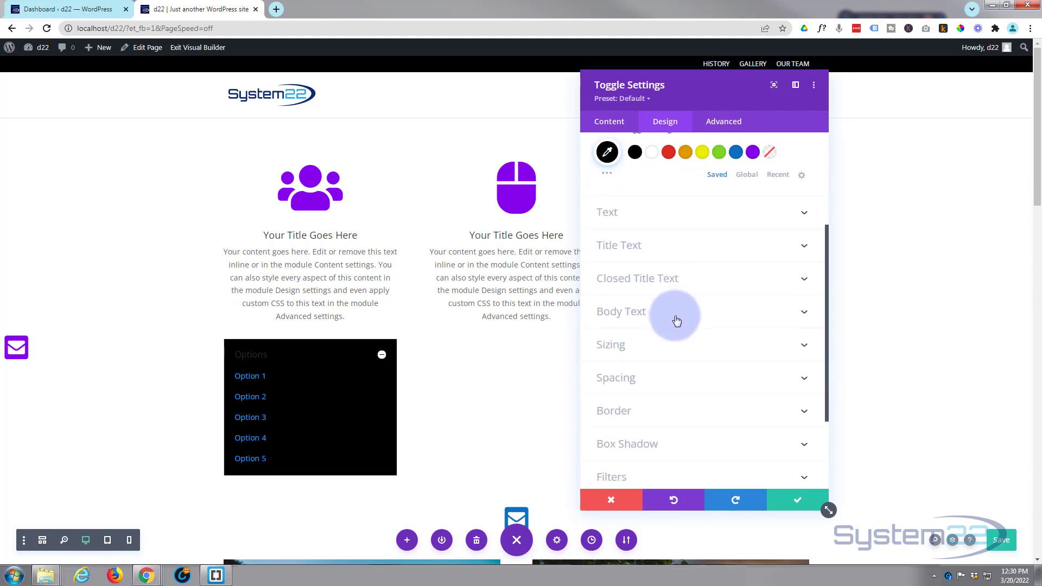
click(669, 254)
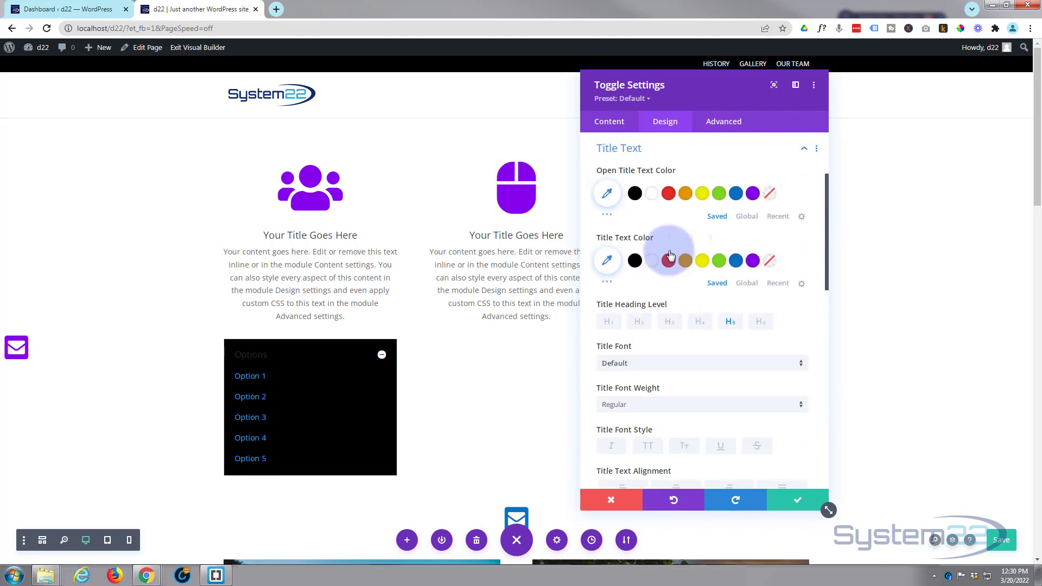
click(652, 194)
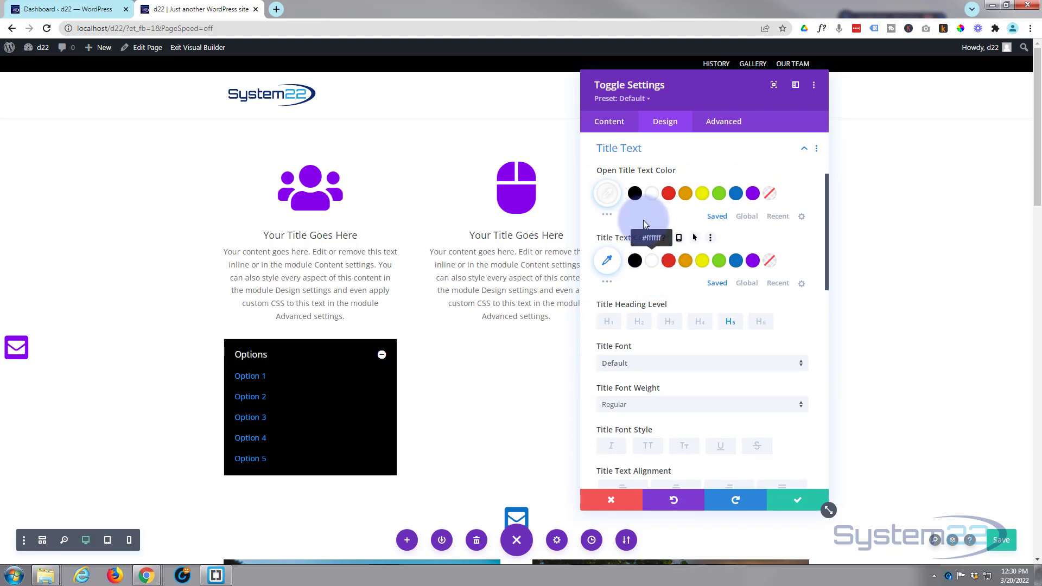
click(634, 261)
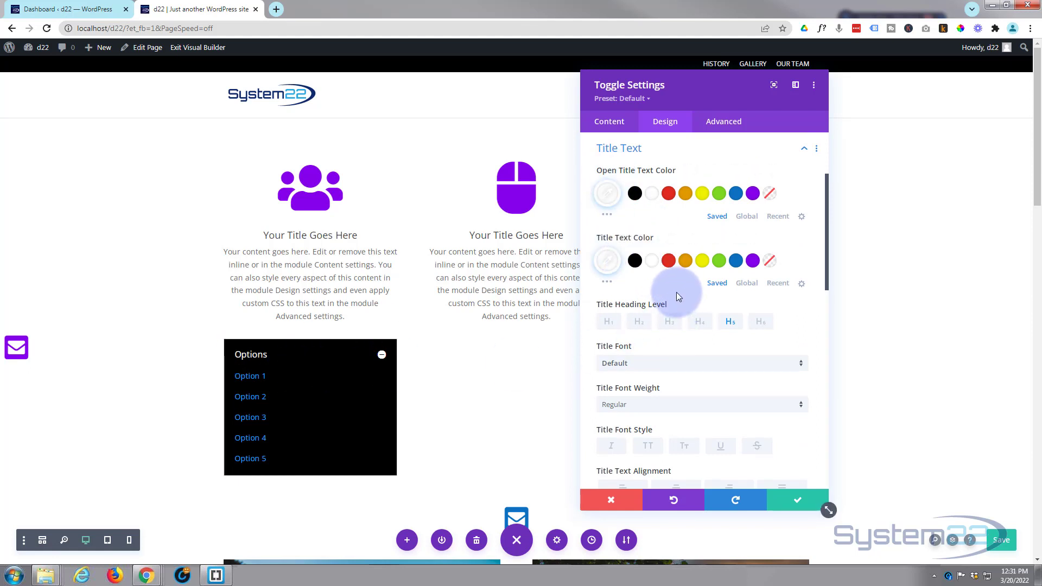
click(753, 261)
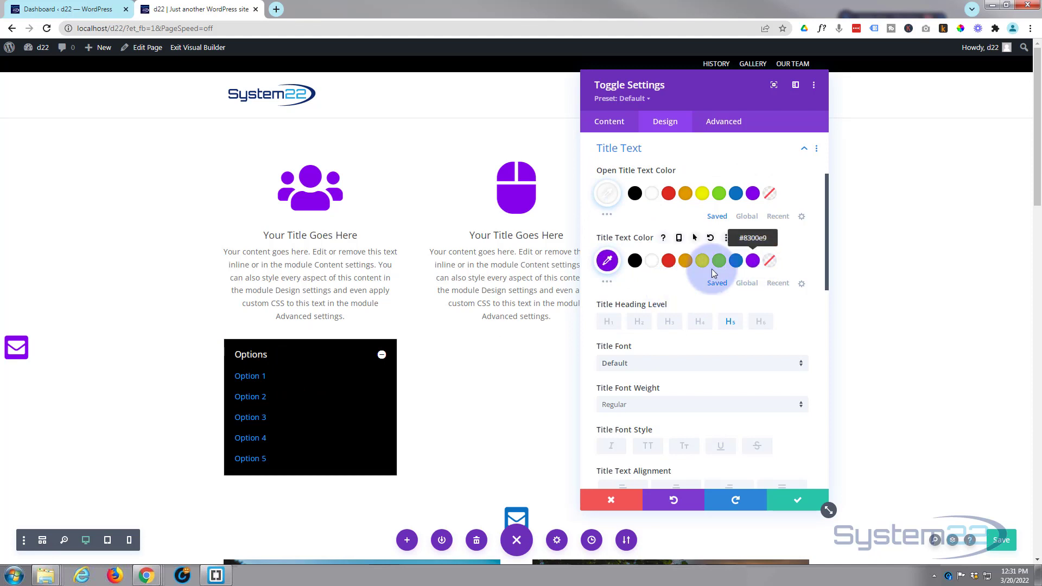
click(383, 356)
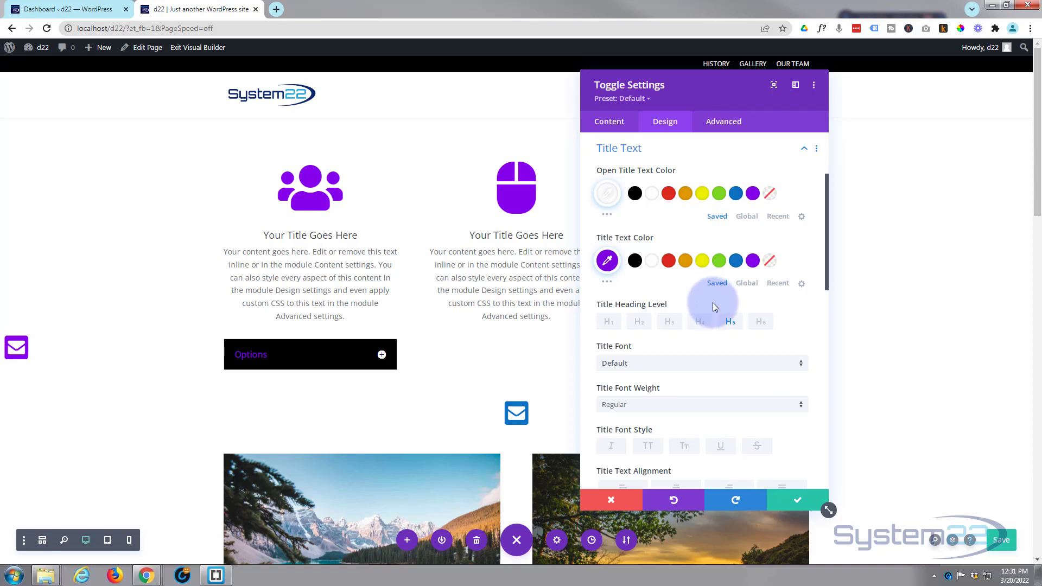
click(382, 355)
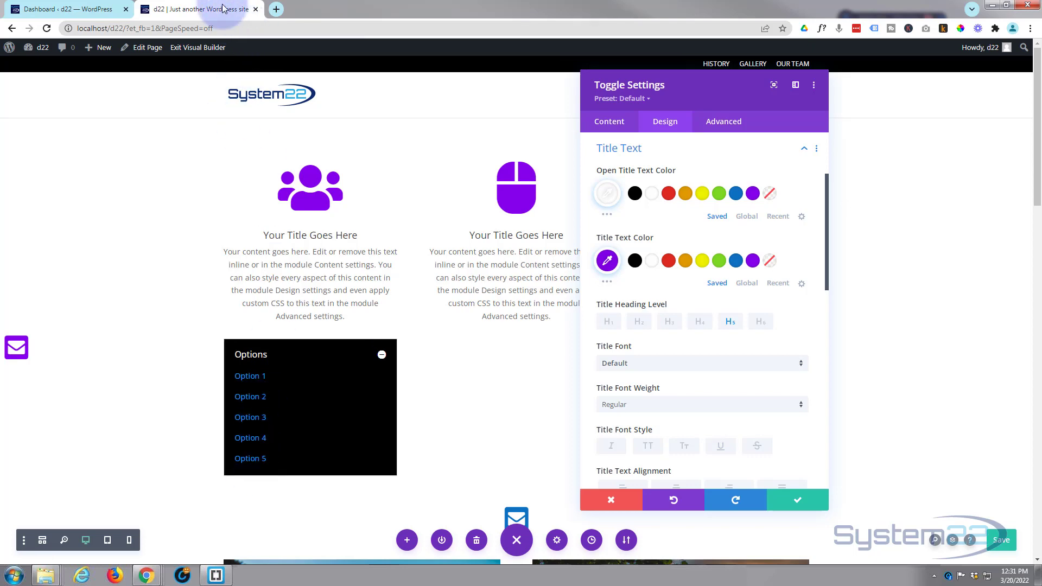
Step: Examine the body link color setting in the theme customizer's general Typography options, and return to the page builder to collapse the Options toggle
click(83, 9)
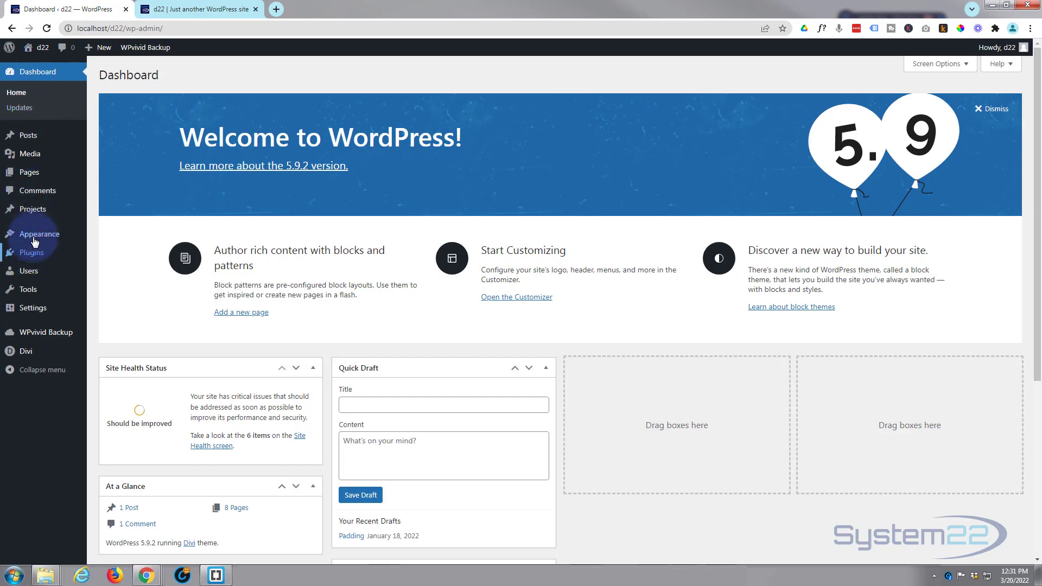
mouse_move(22, 236)
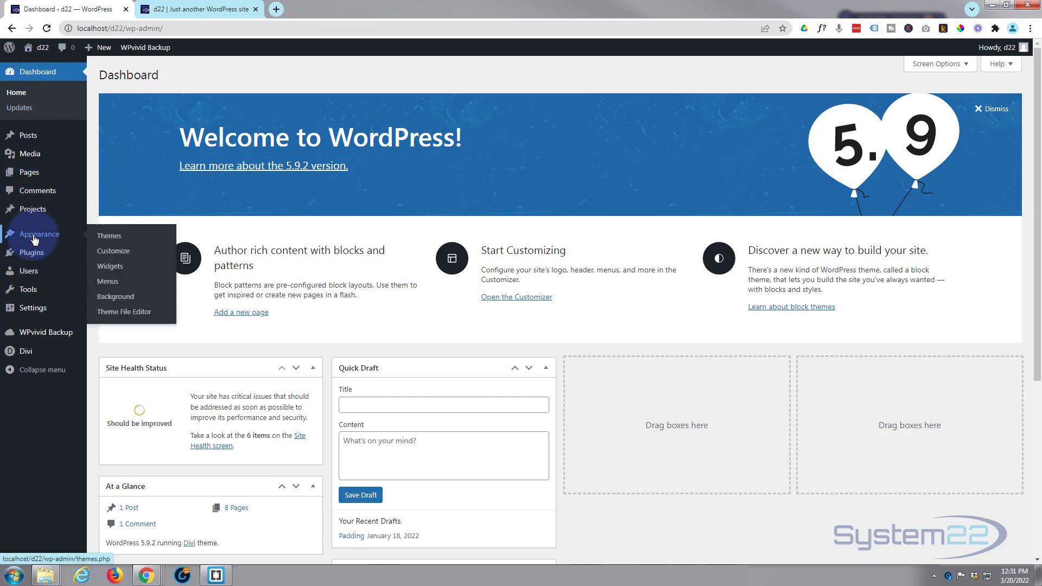
click(128, 258)
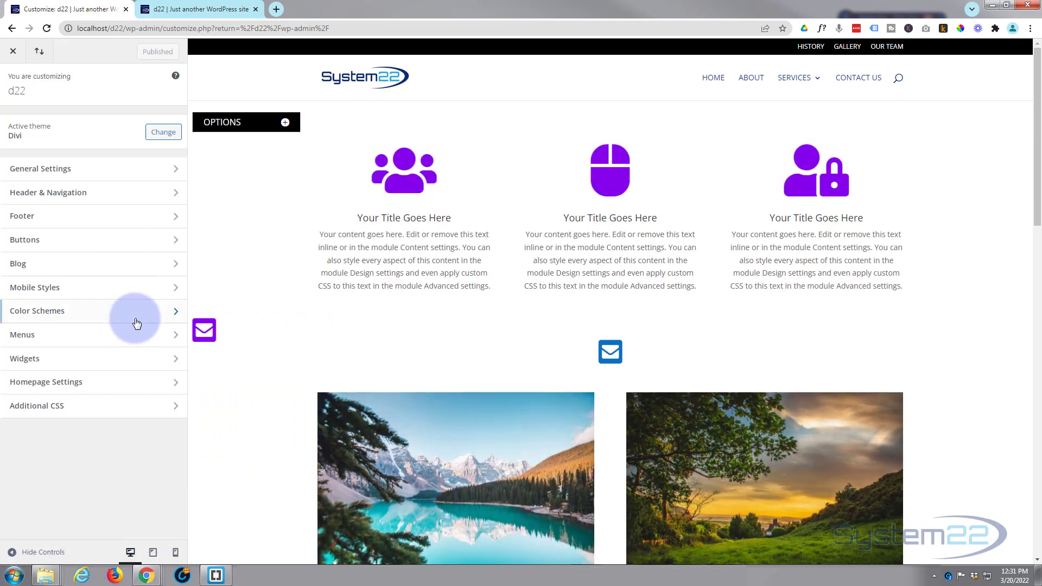
click(116, 176)
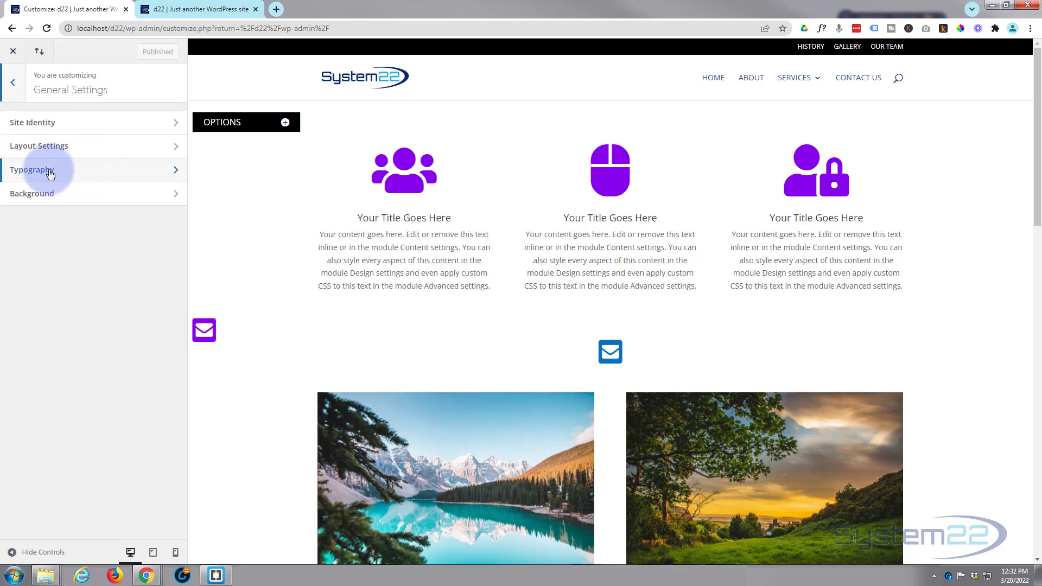
click(91, 176)
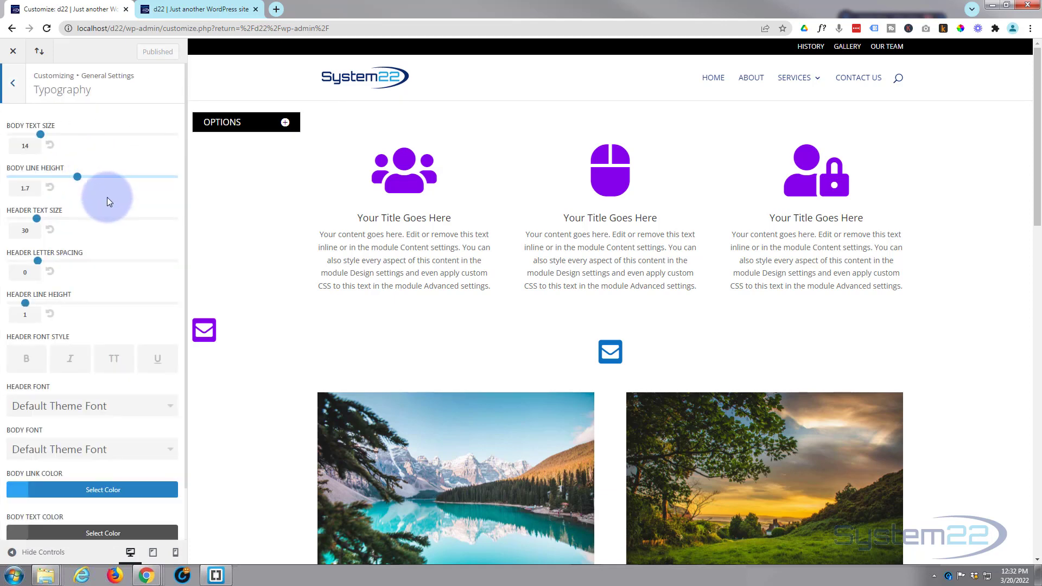
scroll(115, 214, down, 1)
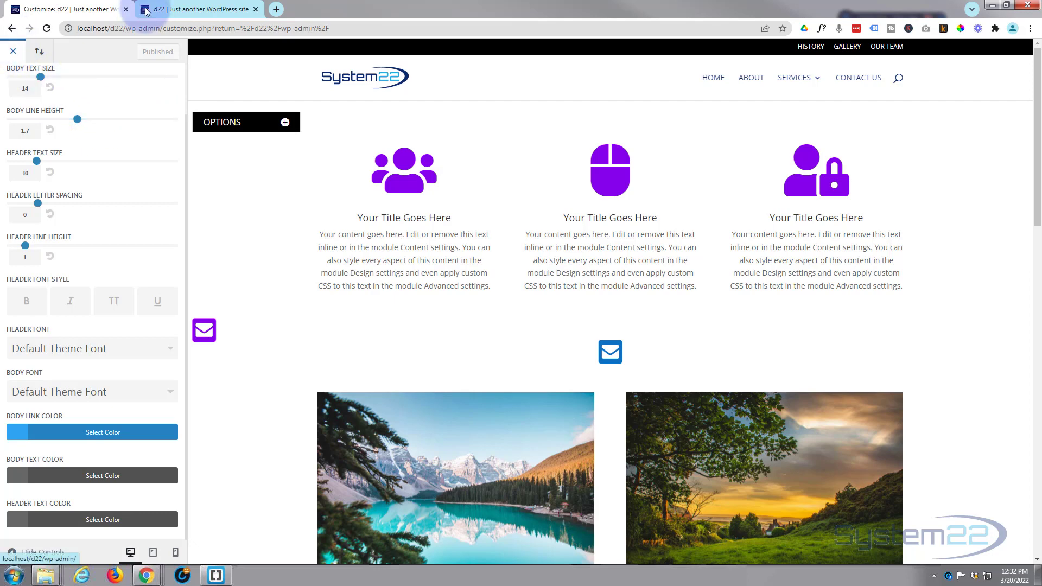
click(189, 10)
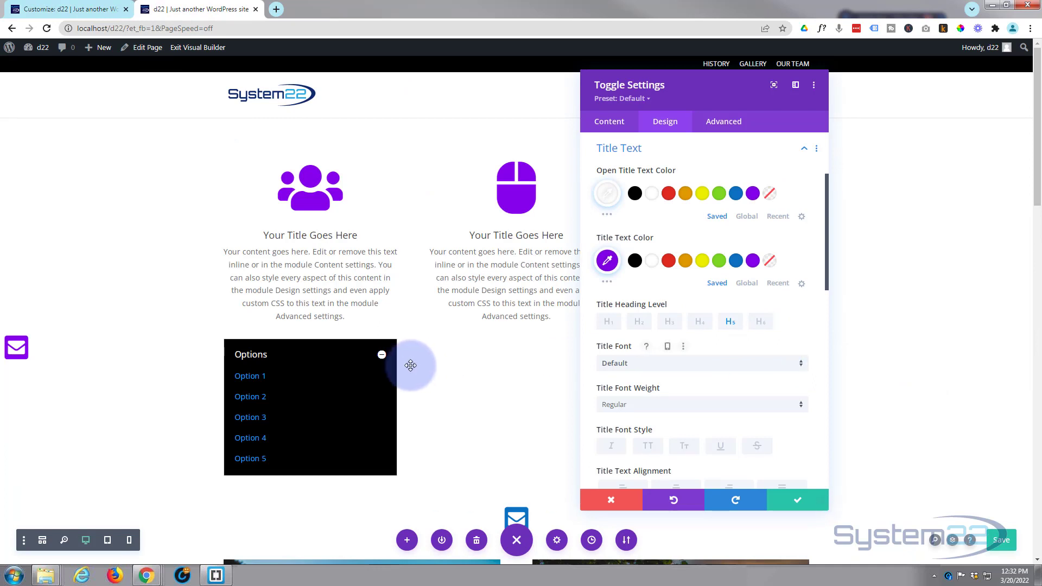
click(382, 355)
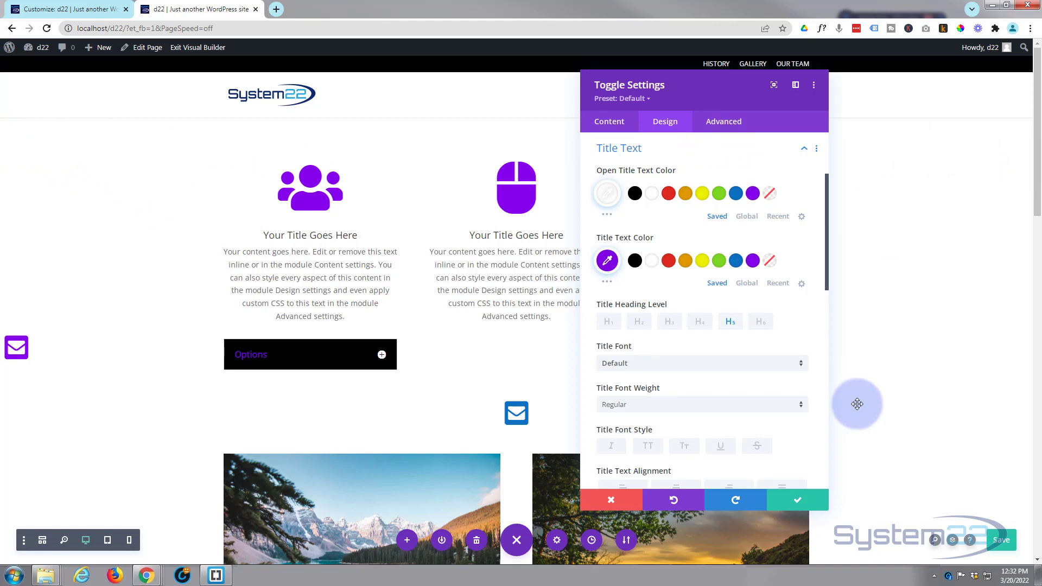
Step: Set the Options toggle's top and bottom padding to 10px, with the two values linked
scroll(706, 334, down, 2)
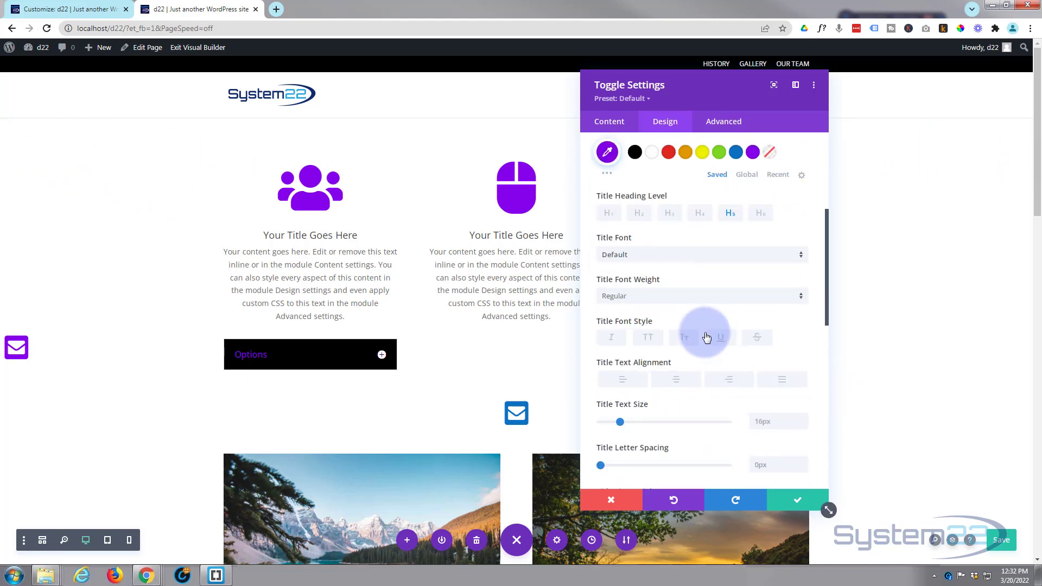
scroll(704, 334, down, 4)
scroll(704, 337, down, 4)
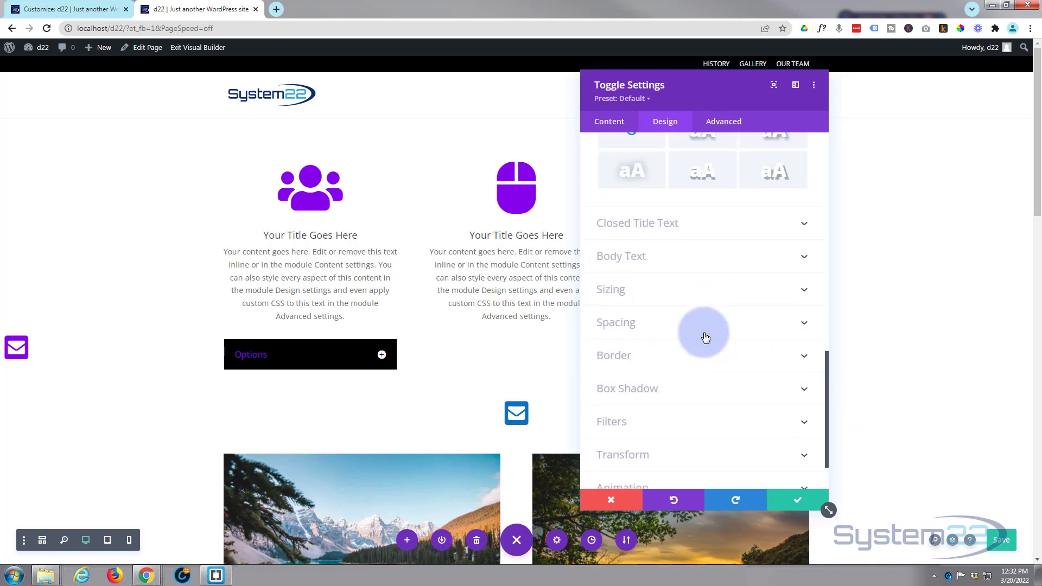
click(663, 325)
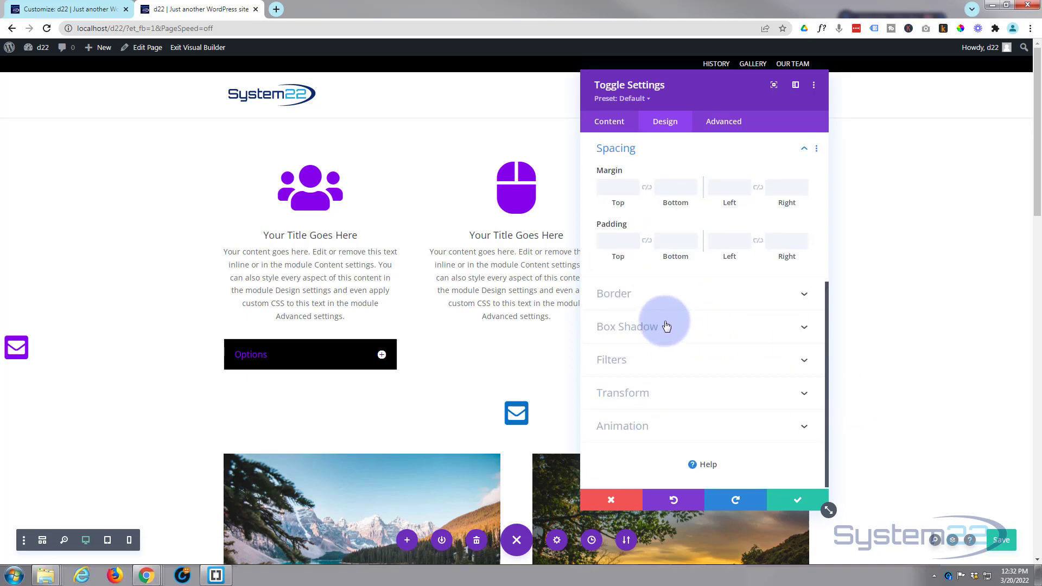
click(619, 238)
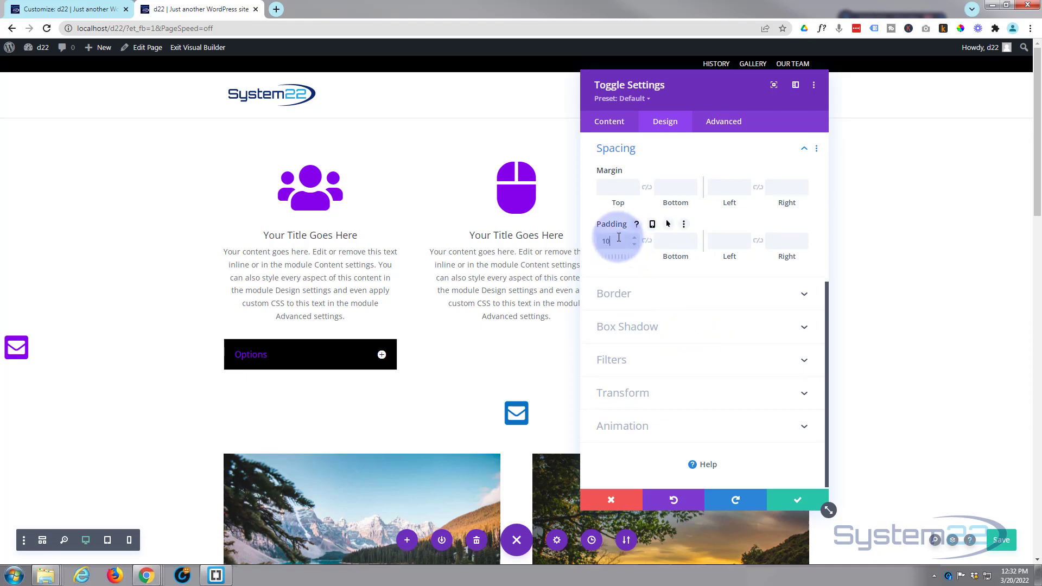
text(10)
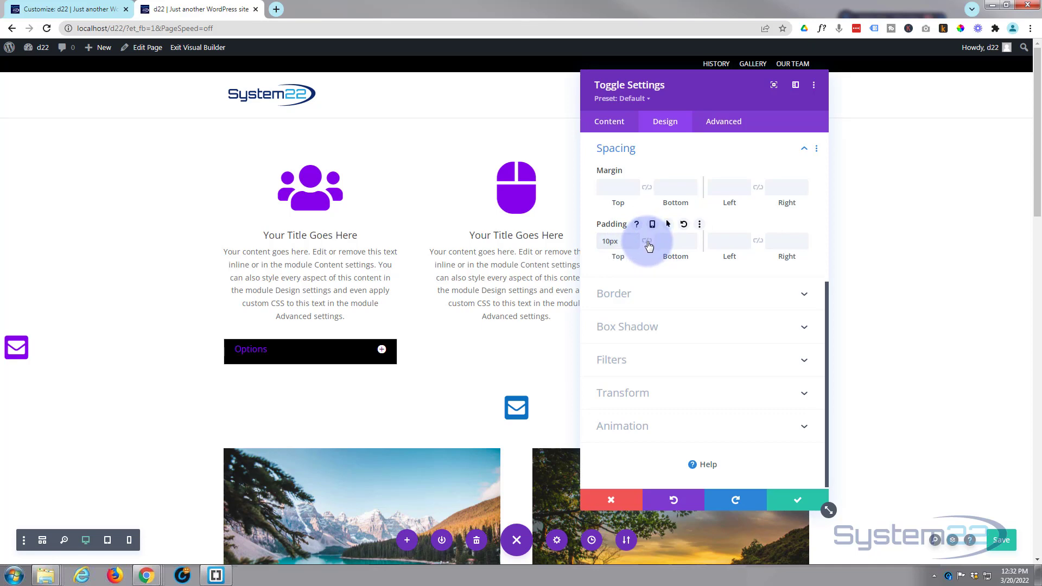
click(647, 242)
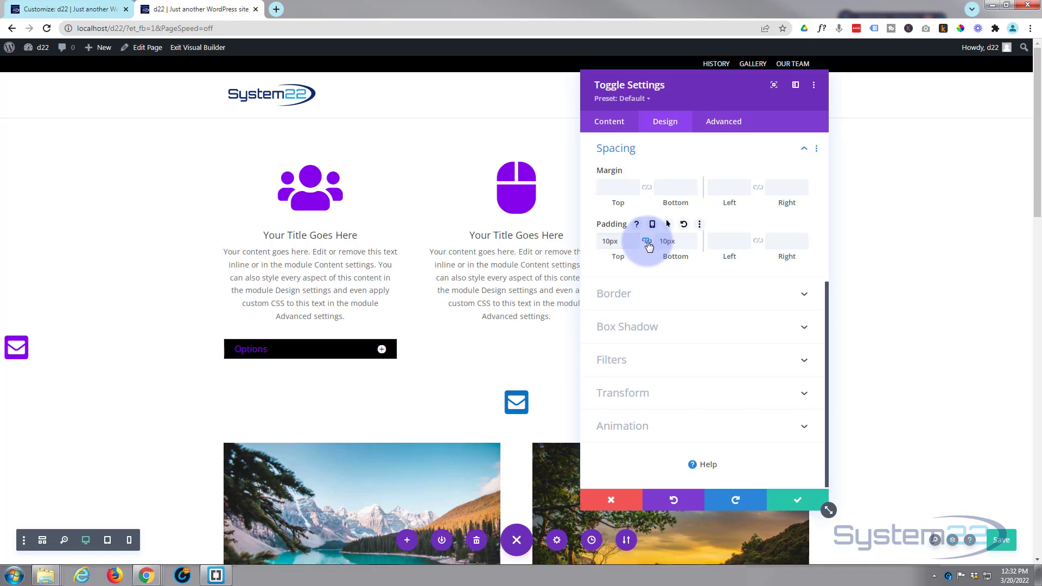
Step: Set the Options toggle's width to 200px in its sizing settings
scroll(667, 340, up, 3)
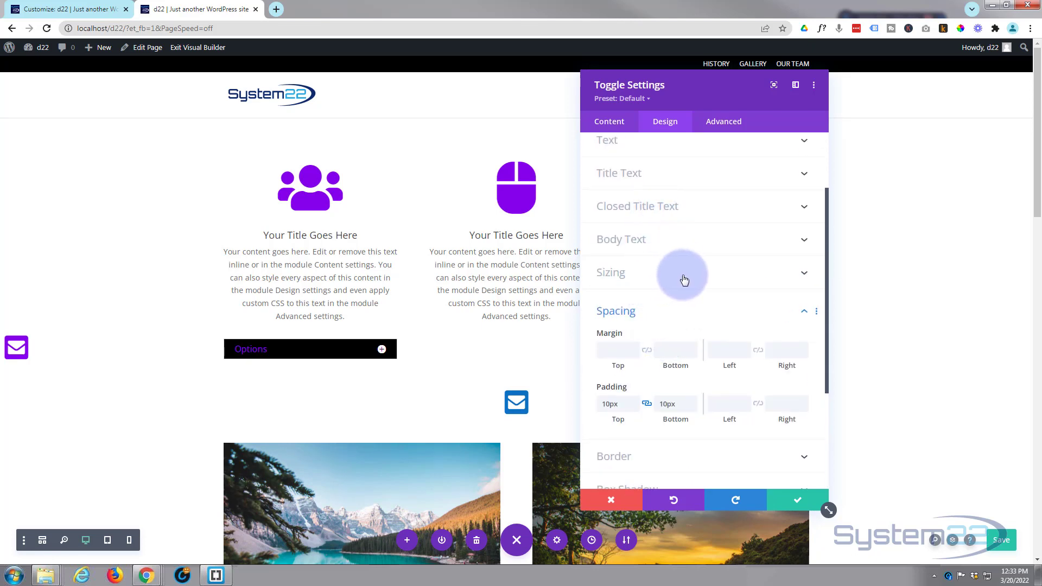
click(682, 276)
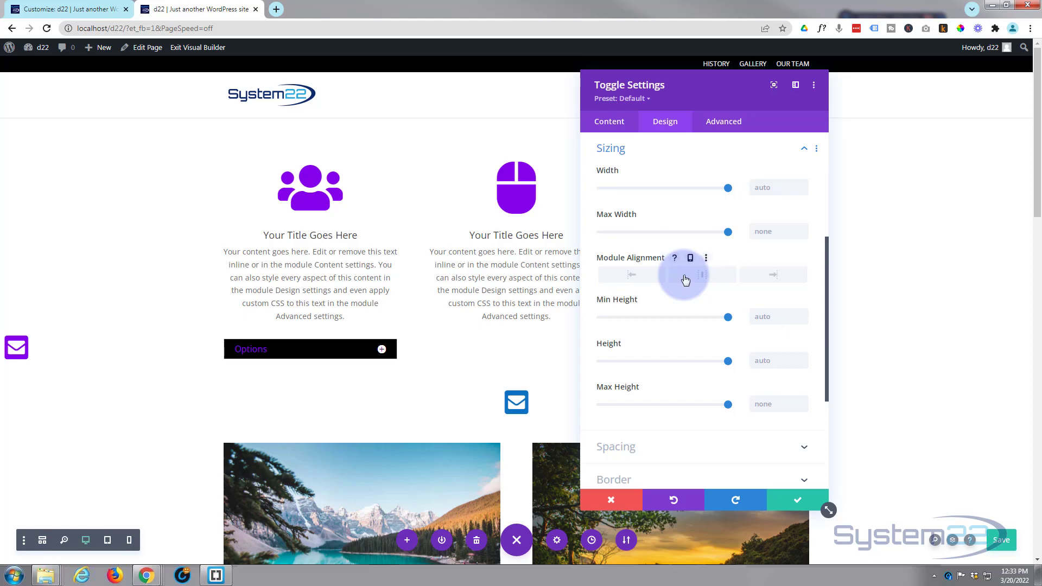
click(752, 187)
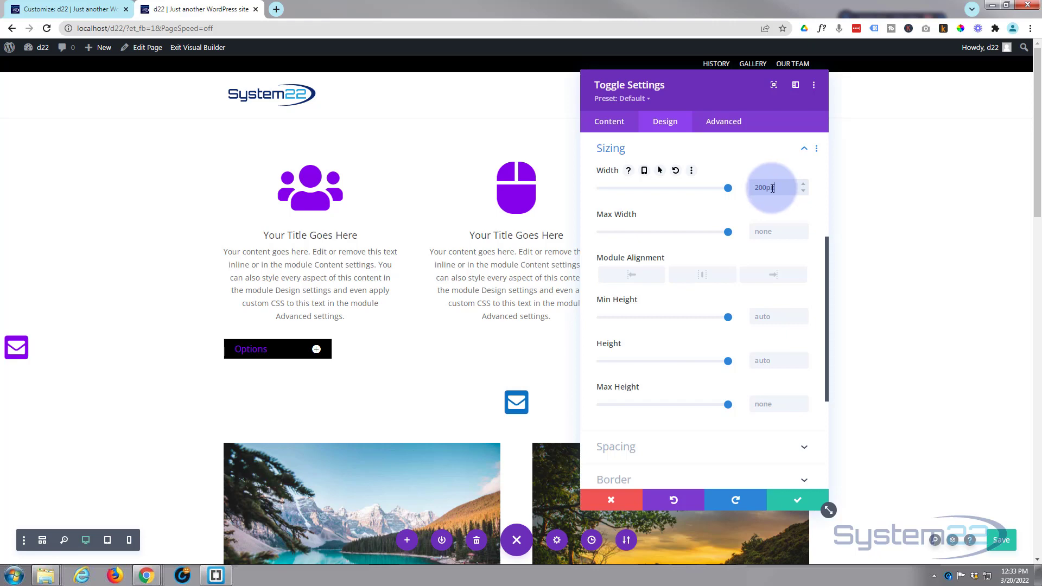
click(35, 132)
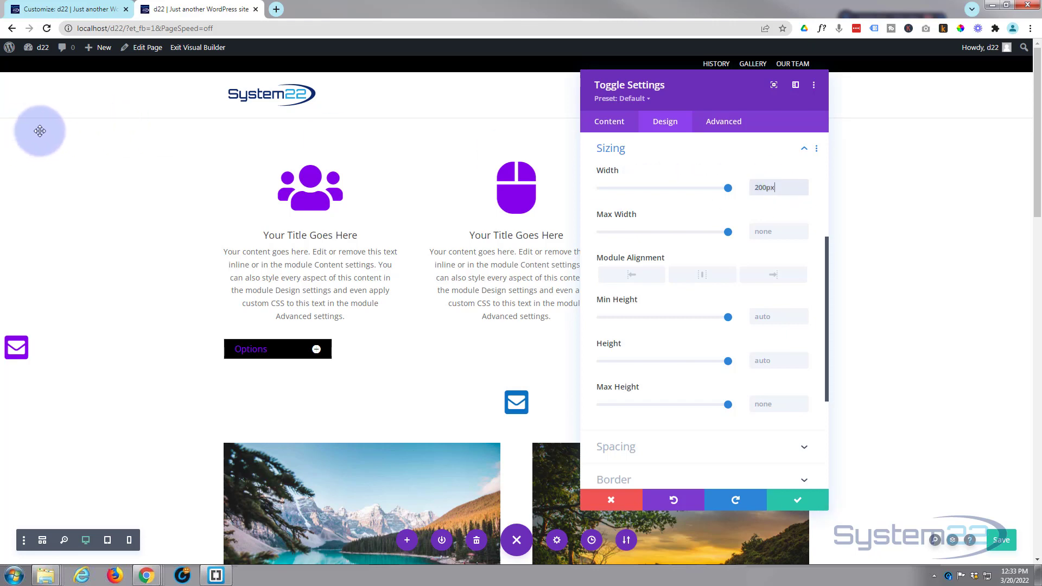
click(760, 190)
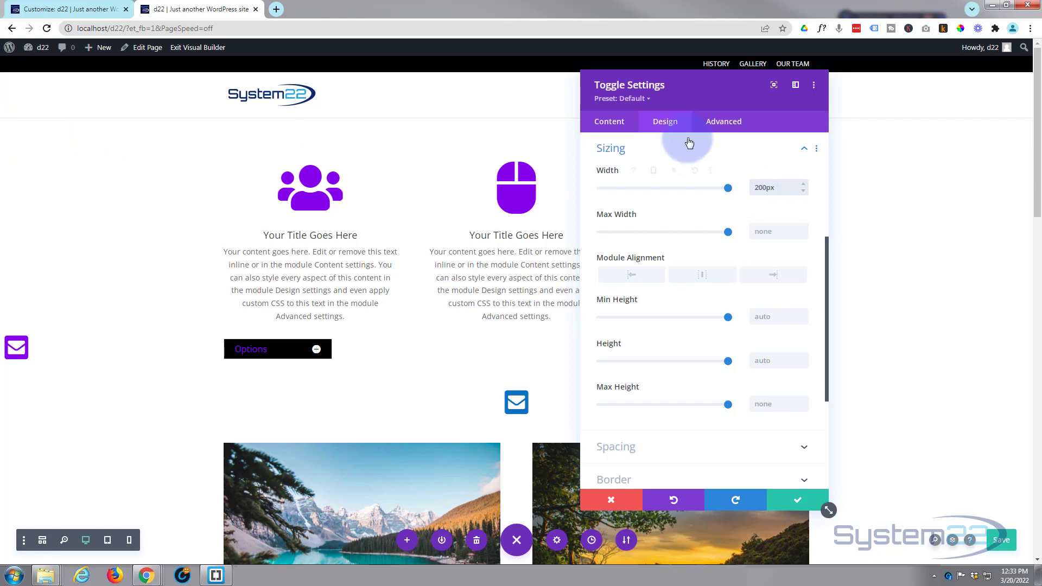
Step: Set the toggle's position to Fixed, trying the middle-left location before choosing the top-left corner
click(726, 122)
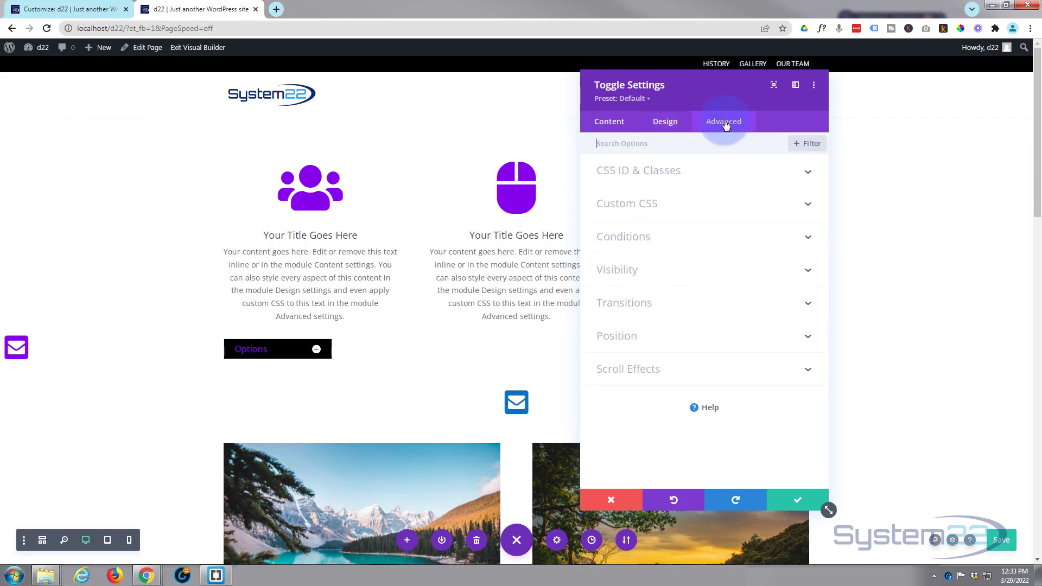
click(692, 332)
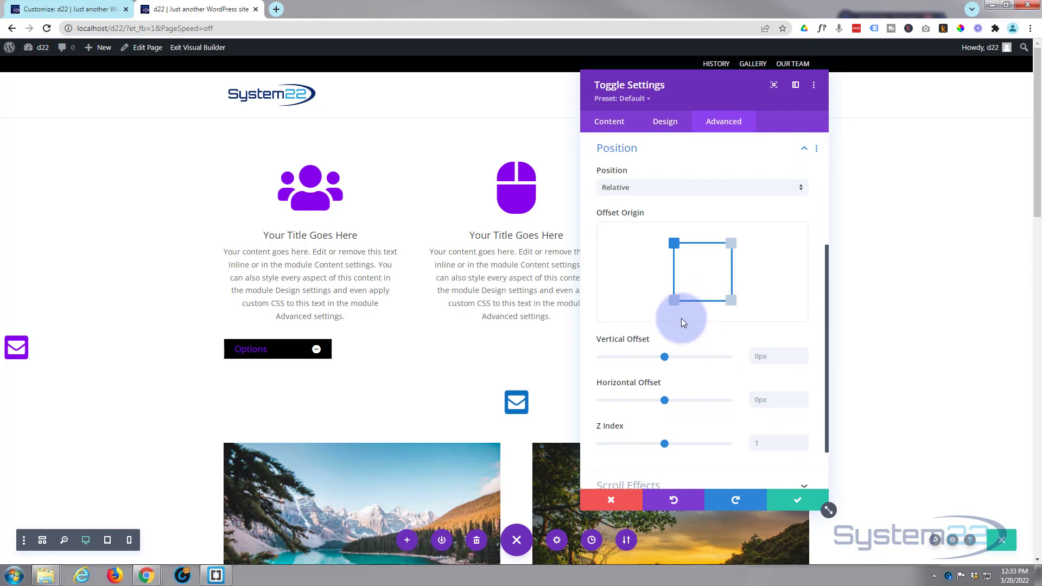
click(650, 189)
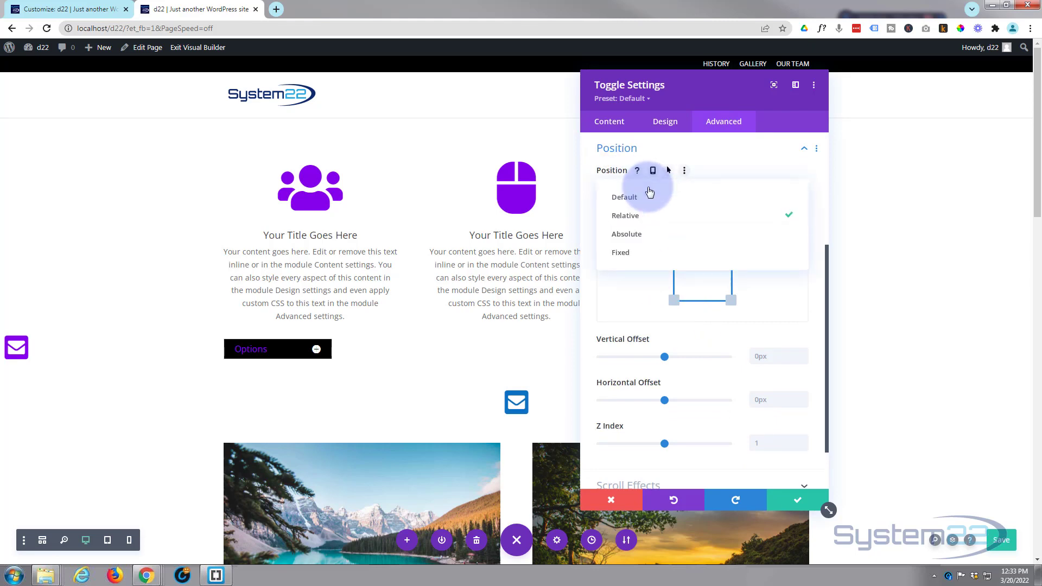
click(649, 255)
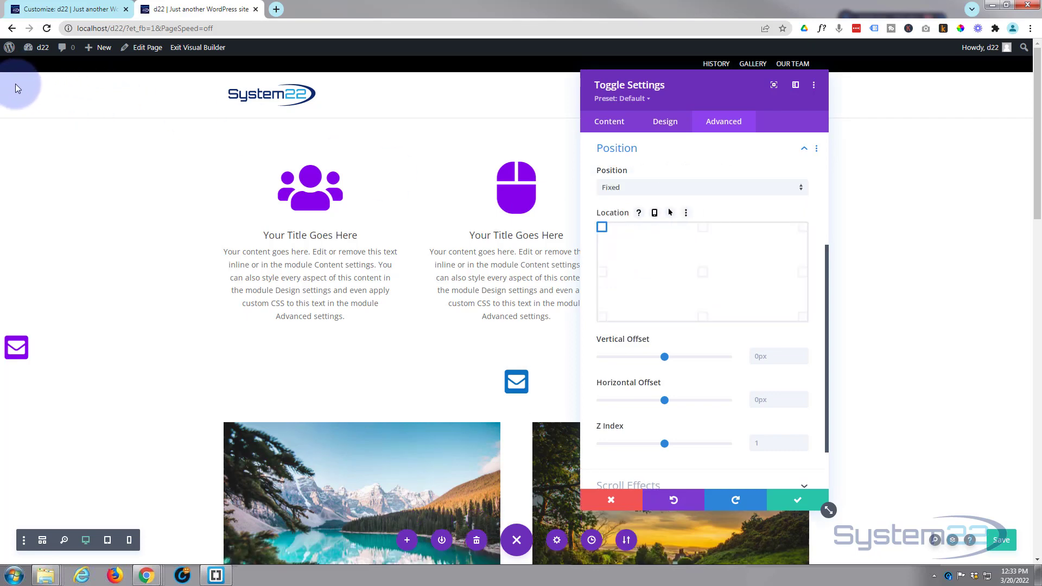
click(604, 274)
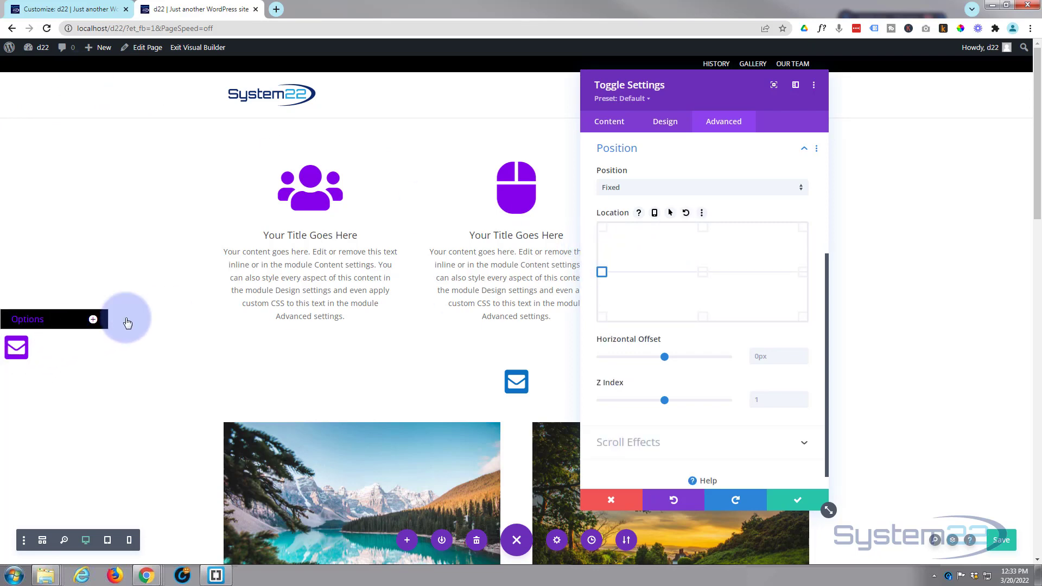
click(605, 228)
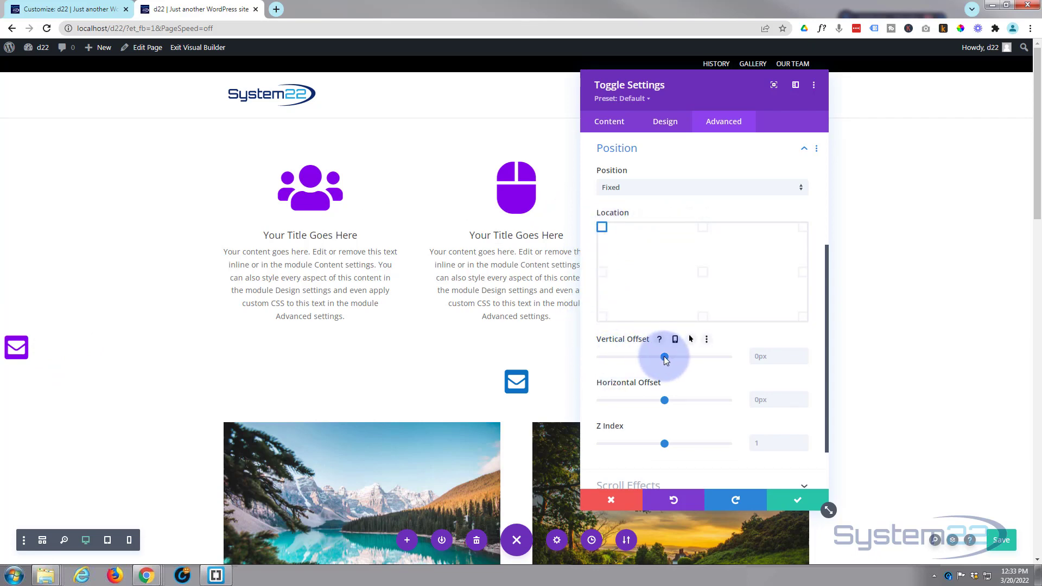
Step: Set the fixed toggle's vertical offset to 127px and its horizontal offset to 4px
drag(666, 356, 672, 356)
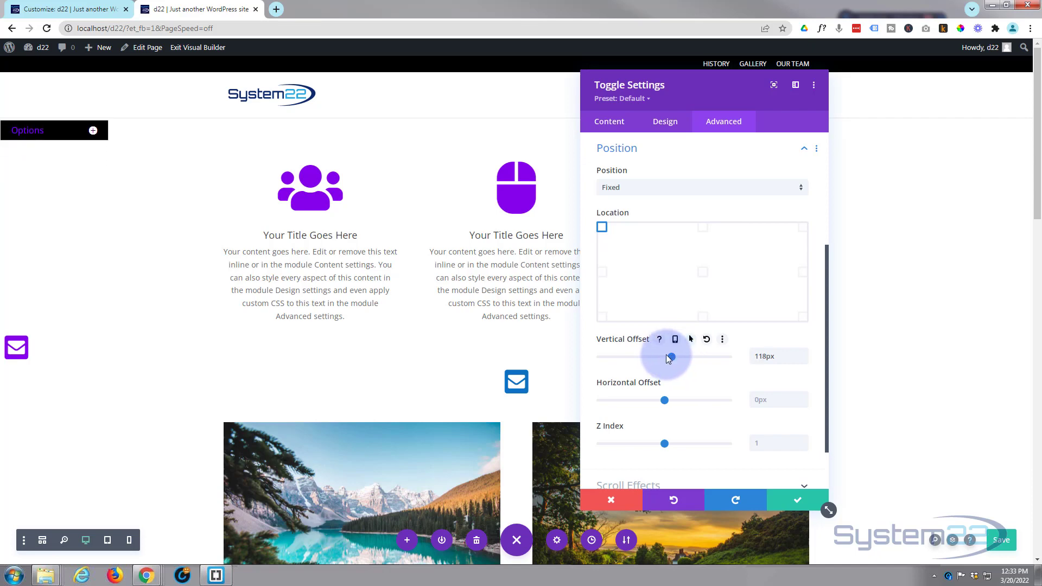
click(804, 354)
click(805, 353)
click(805, 354)
click(806, 353)
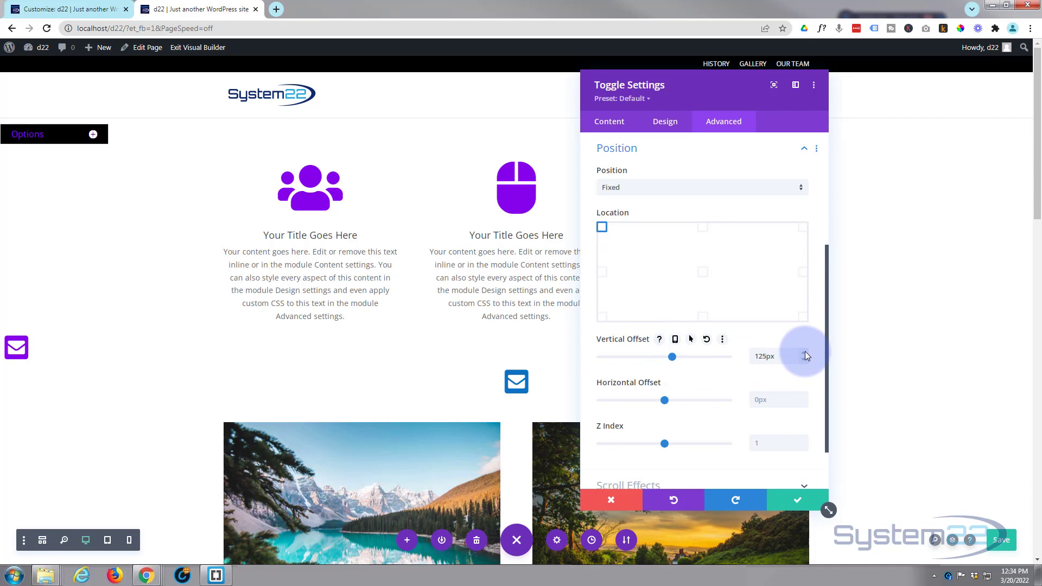
click(805, 353)
click(805, 354)
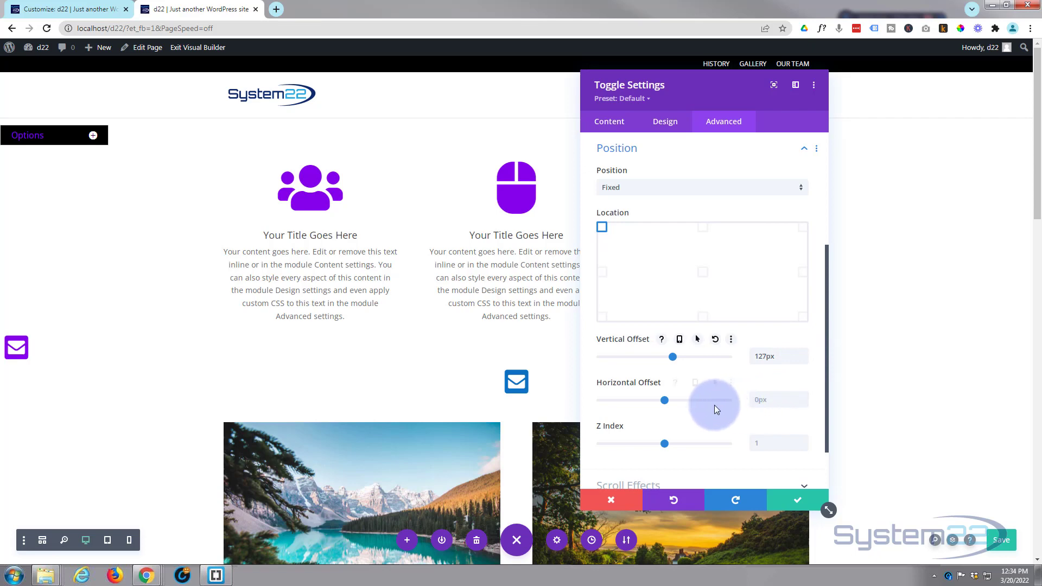
click(803, 397)
click(803, 397)
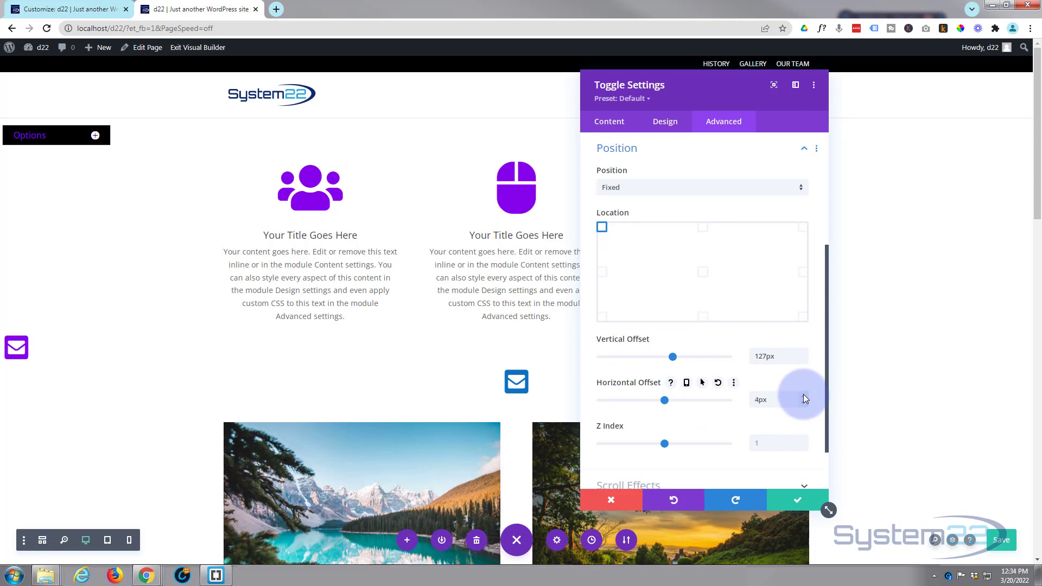
click(796, 502)
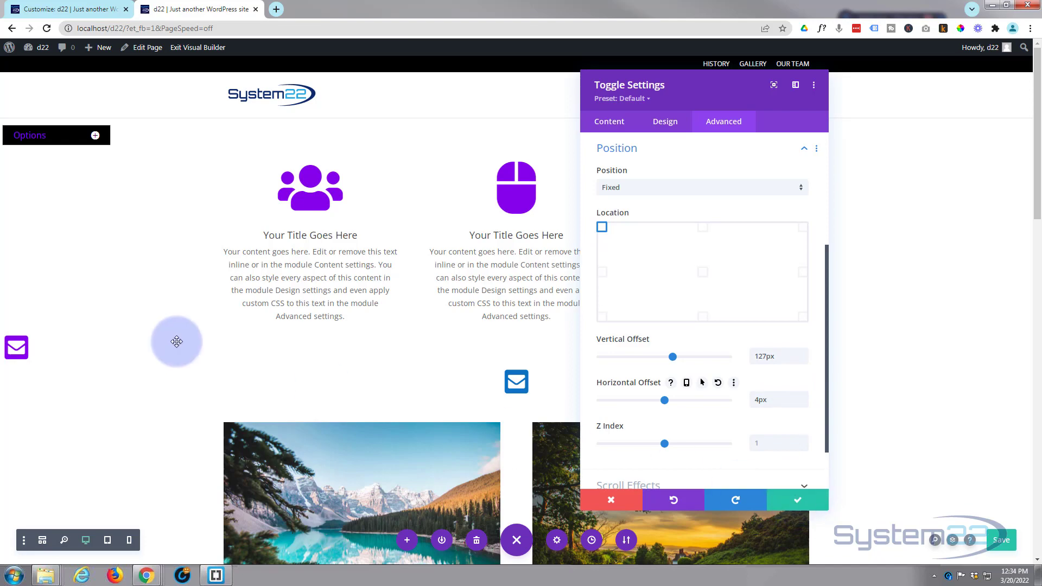
Step: Check the toggle's fixed placement while the page moves, and expand and collapse its list of options
scroll(176, 342, down, 6)
scroll(176, 342, up, 6)
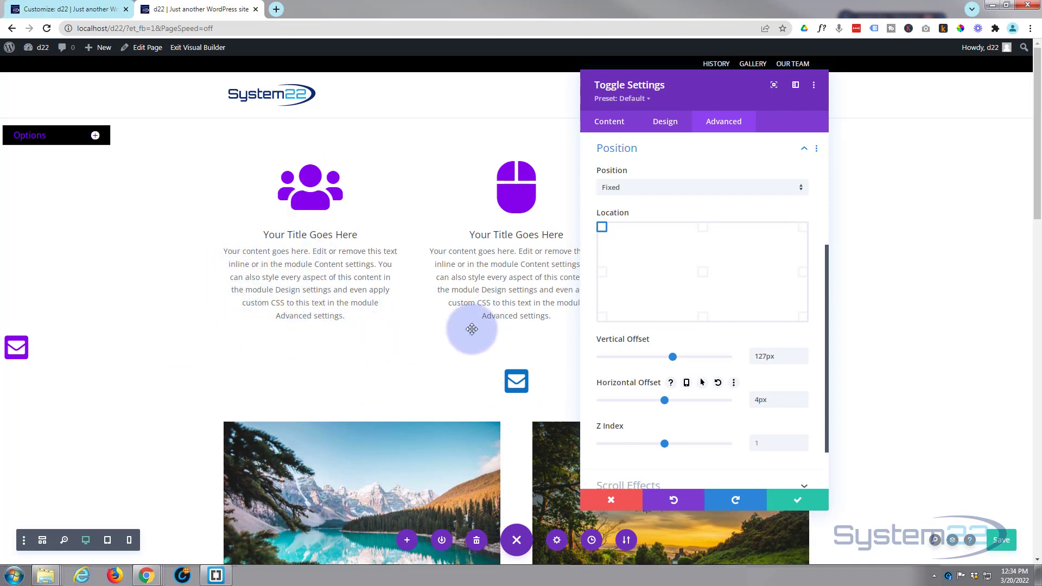
click(96, 136)
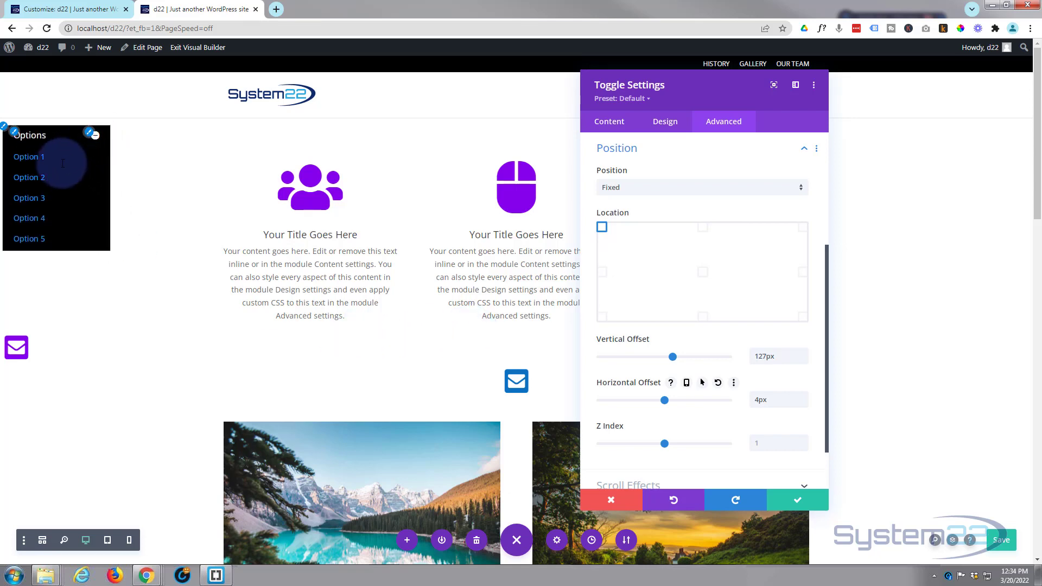
click(96, 136)
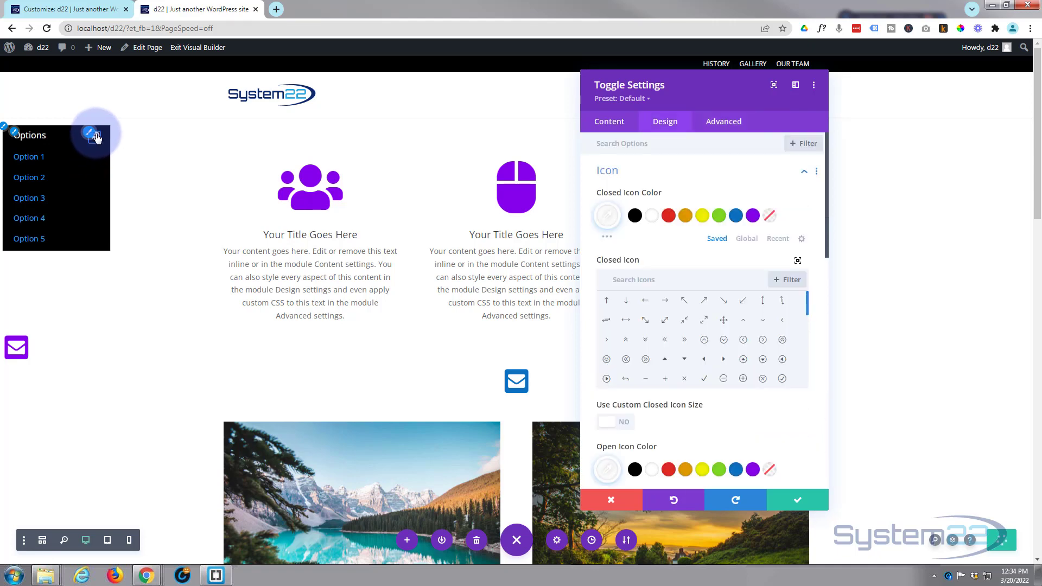
Step: Assign the CSS class custm to the Options toggle and save its module settings
click(776, 145)
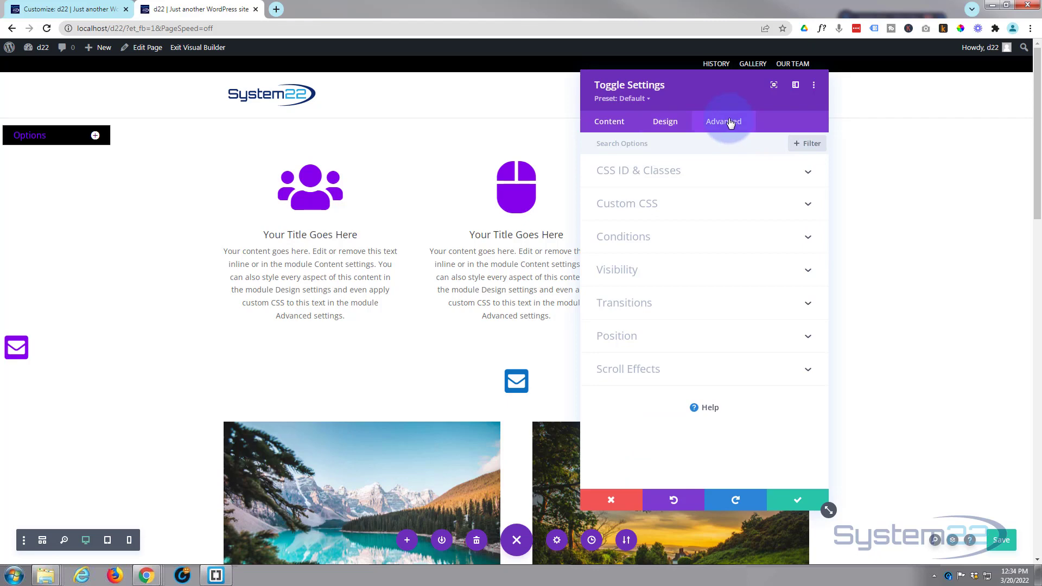
click(721, 172)
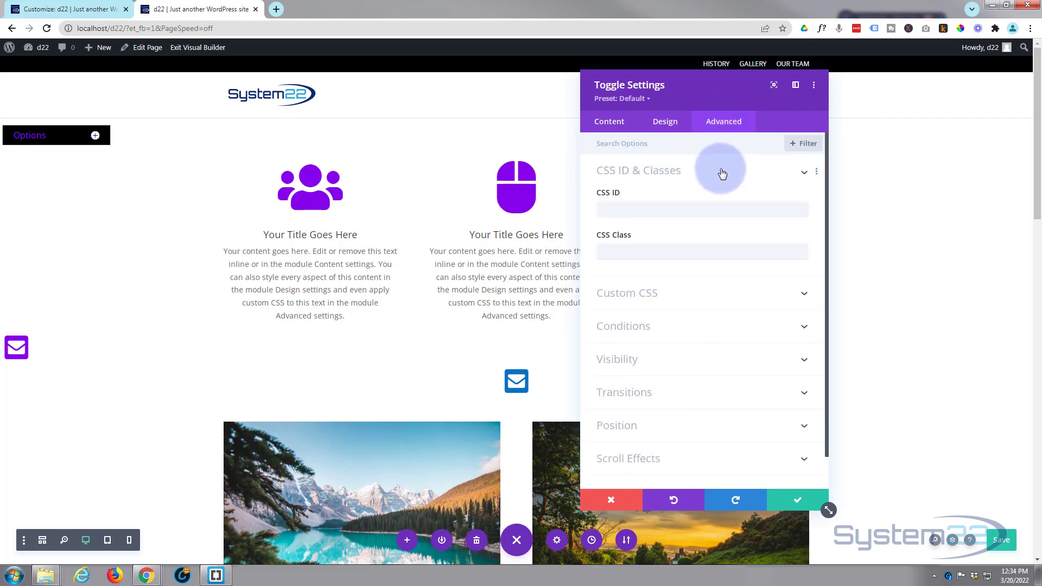
click(609, 253)
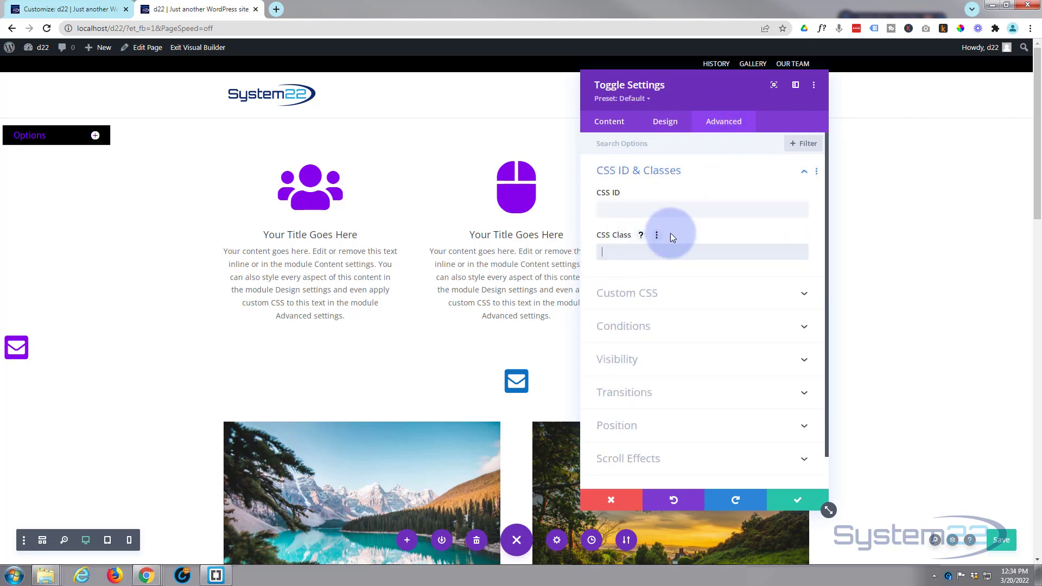
text(custm)
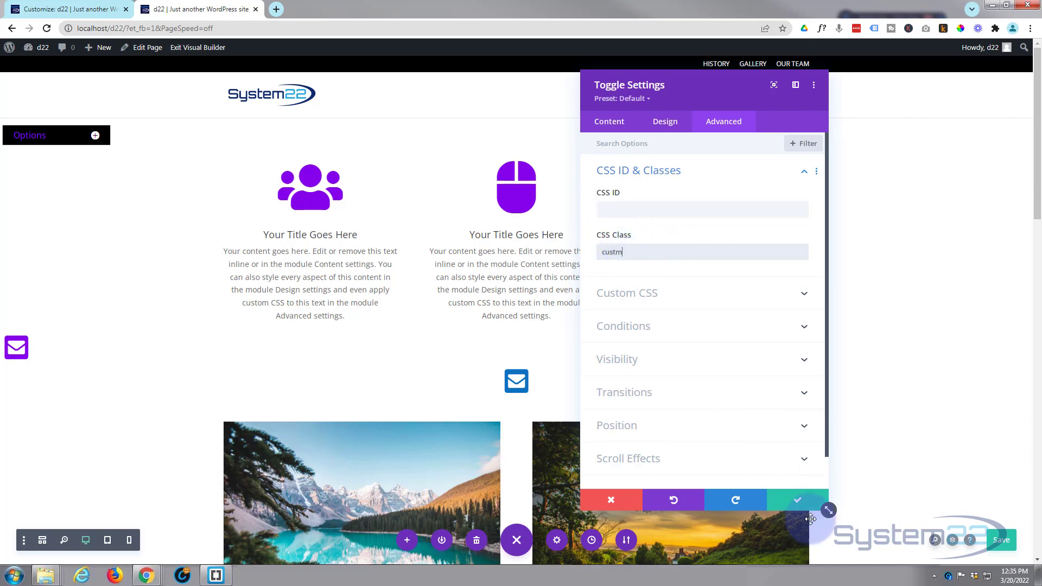
click(803, 500)
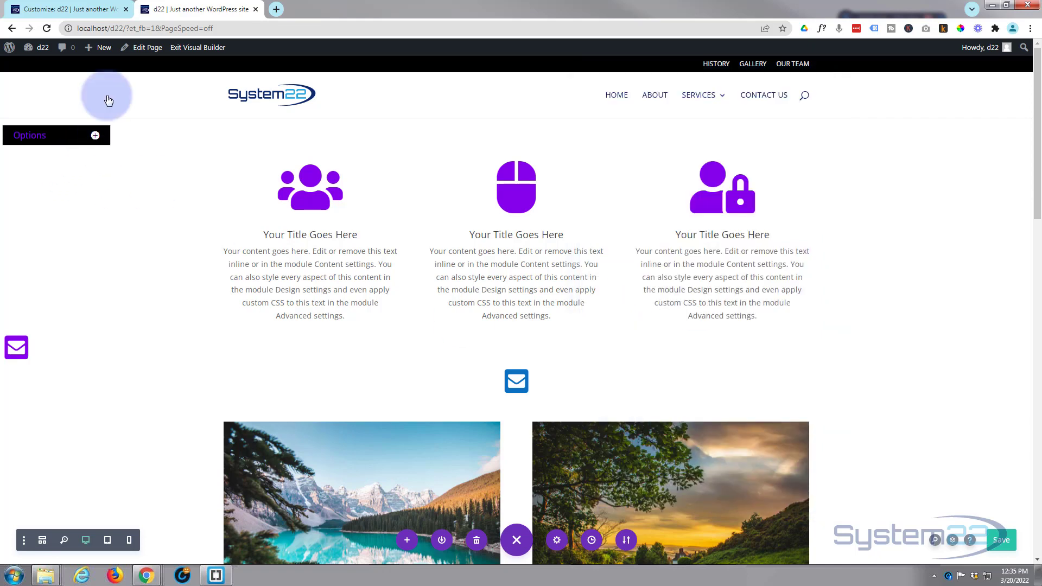
Step: Open the Divi Theme Options from the WordPress dashboard and go to the Custom CSS field of the General settings
click(72, 9)
click(13, 51)
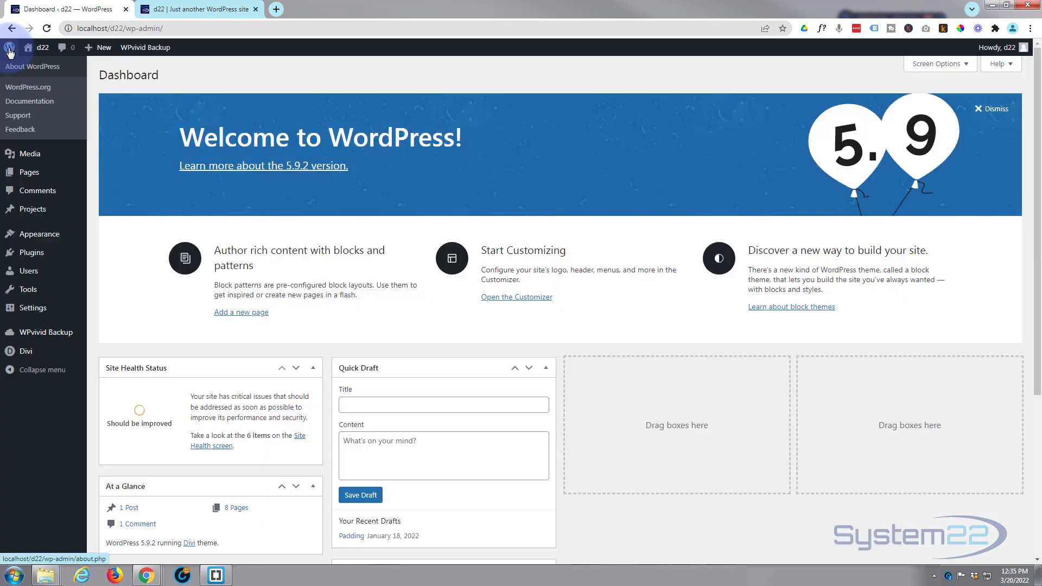
mouse_move(98, 240)
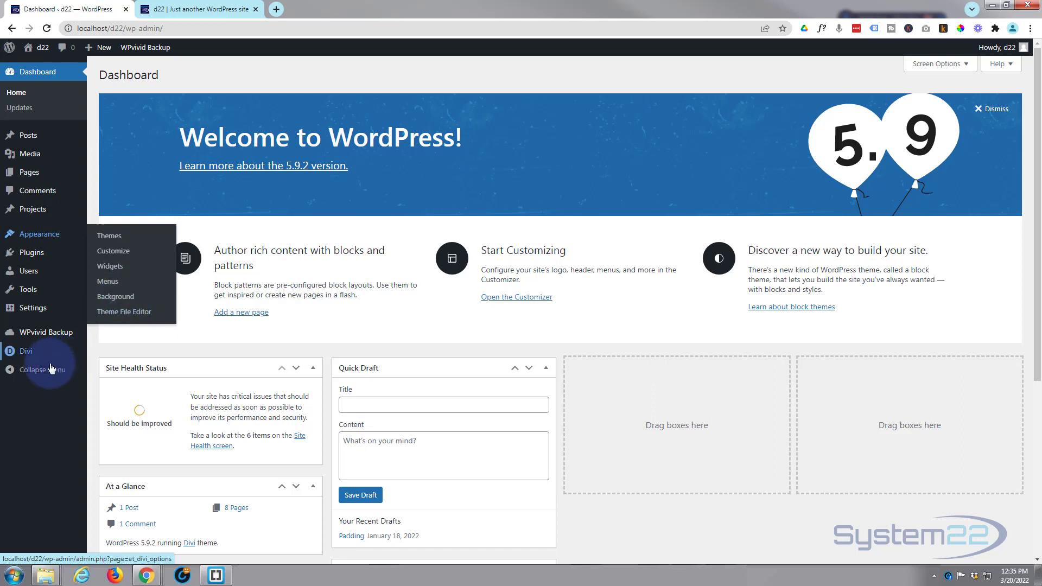
click(30, 357)
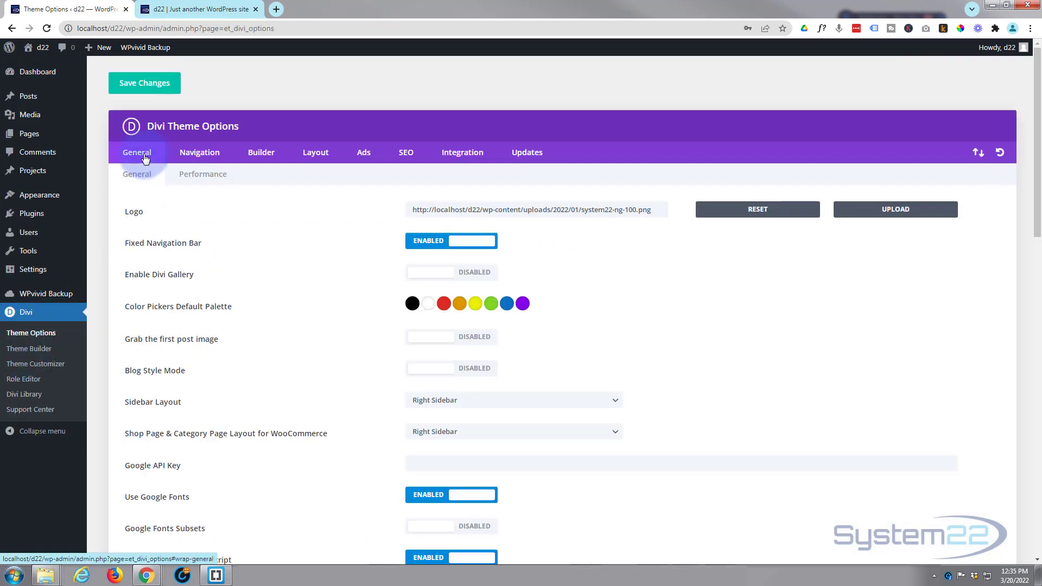
scroll(269, 261, down, 10)
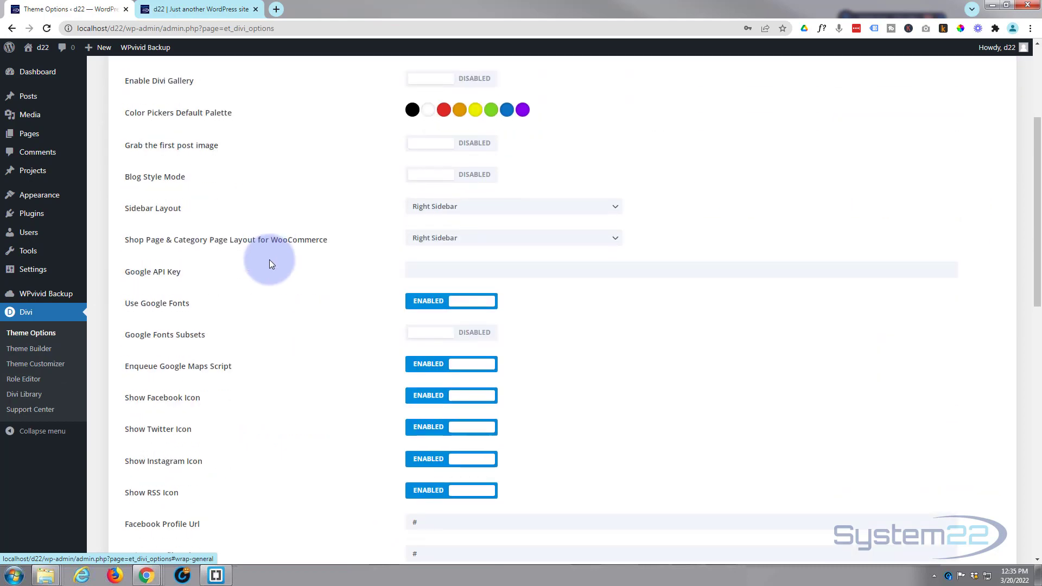
scroll(270, 262, down, 5)
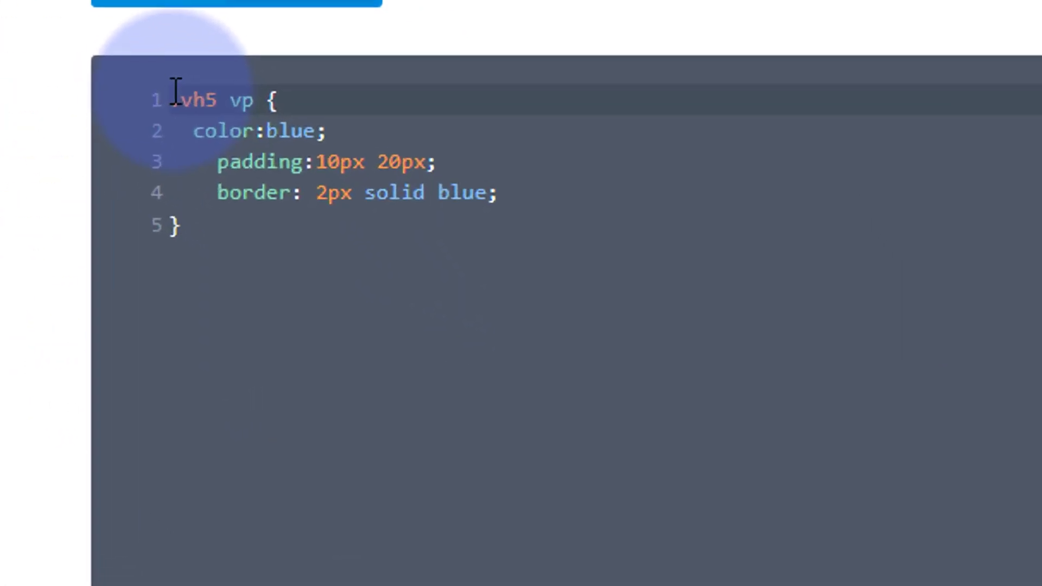
Step: Insert eight blank lines above the existing .vh5 rule in the Custom CSS
click(431, 311)
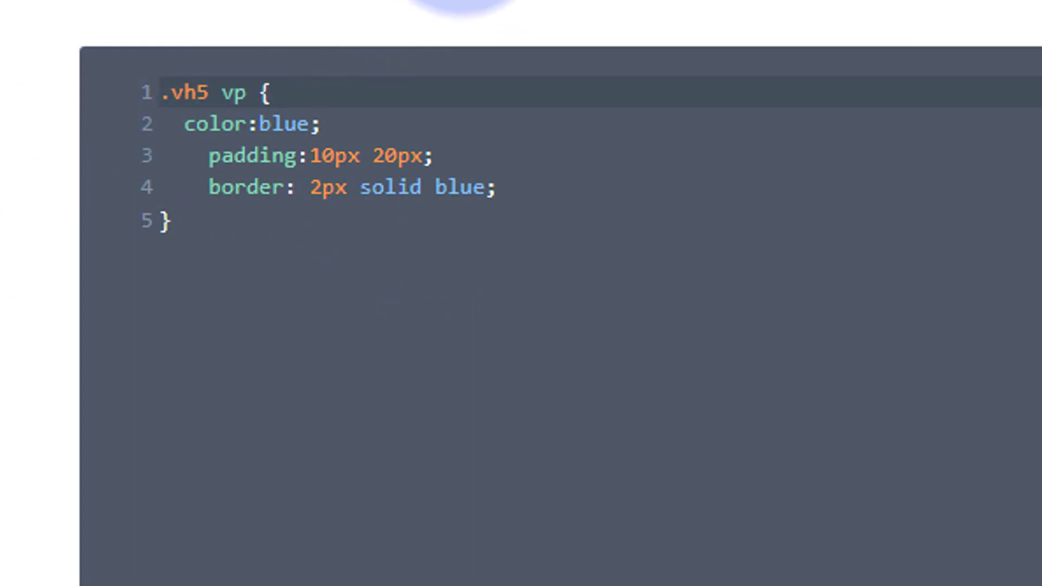
key(Return)
key(Return)
key(Return)
key(Return)
key(Return)
key(Return)
key(Return)
key(Return)
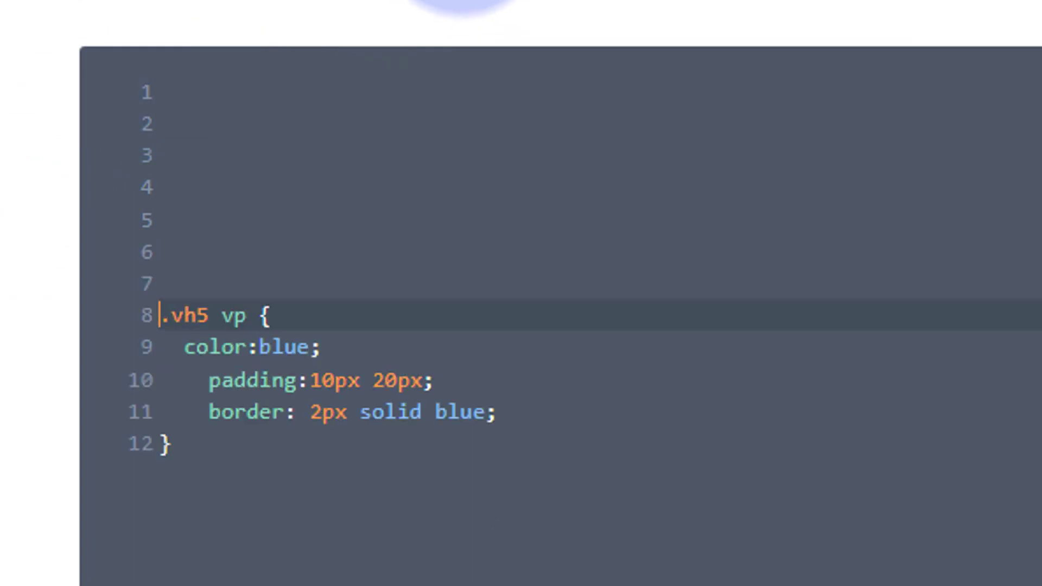
Step: Start a new CSS rule on the first line with the selector .custm a and an opening brace
click(181, 87)
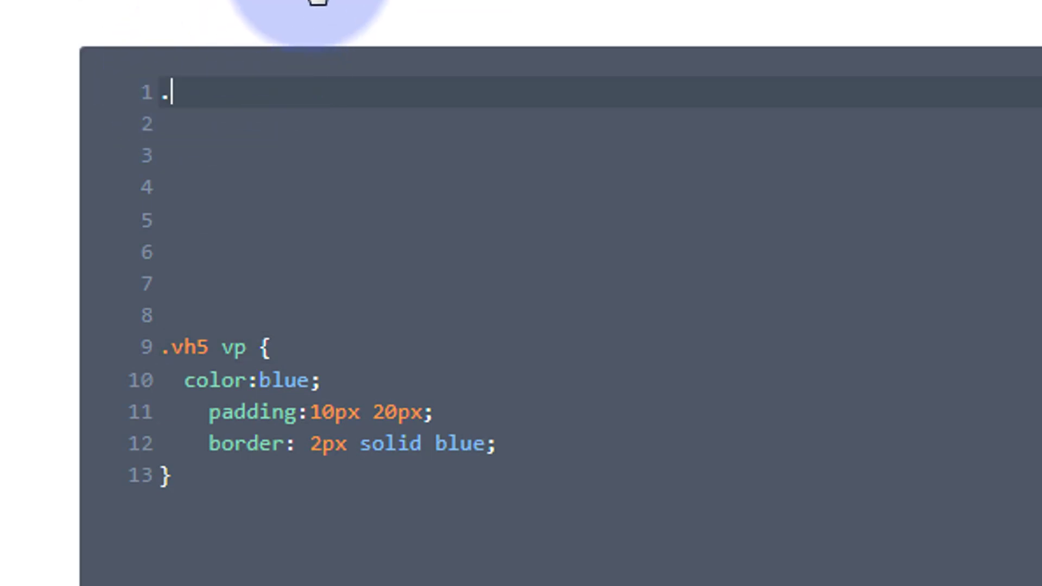
text(.custm a)
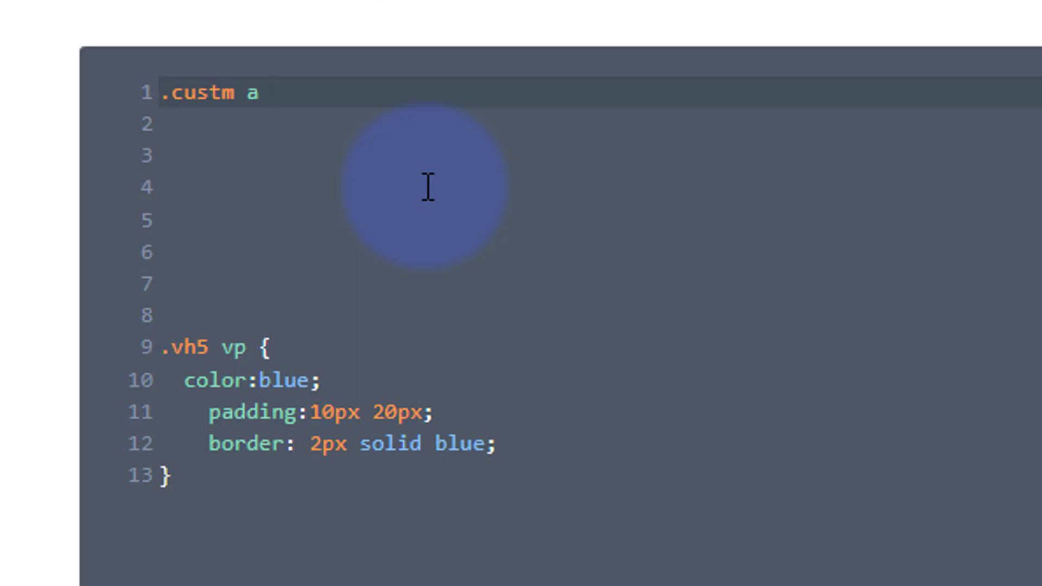
text({)
key(Return)
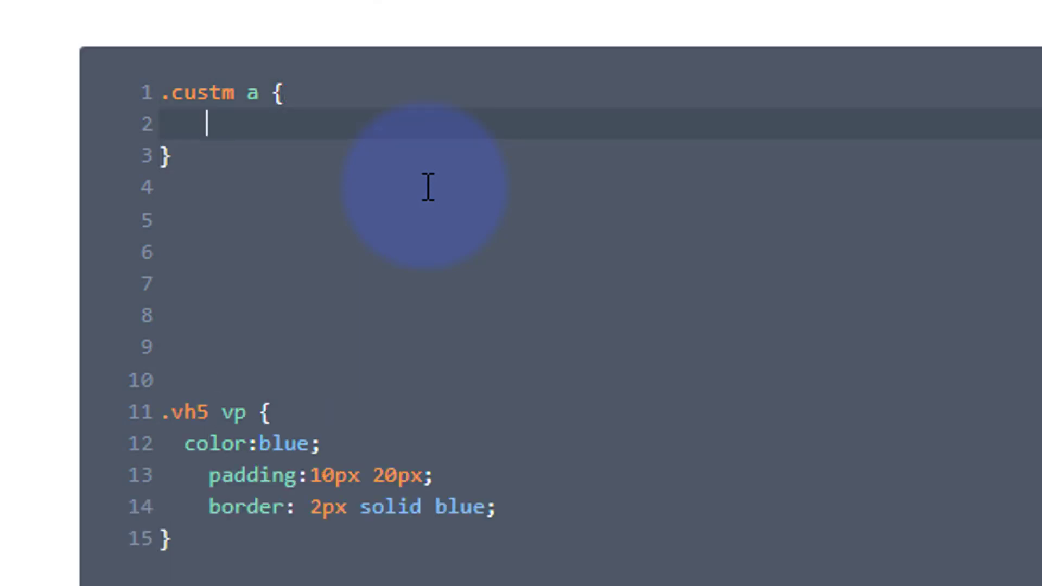
Step: Add the declaration color:purple; to the .custm a rule and save the theme options
text(color)
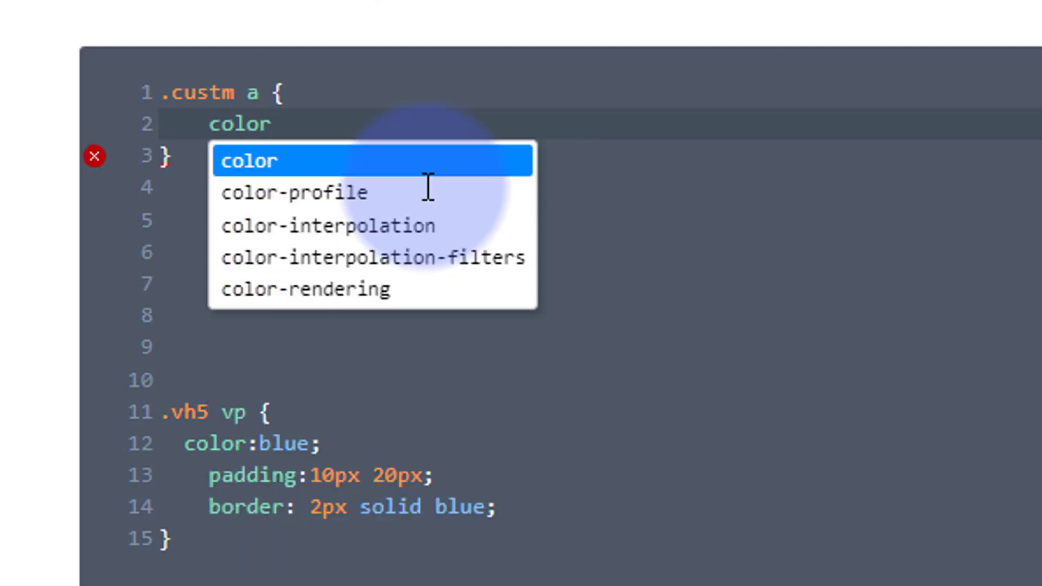
text(:)
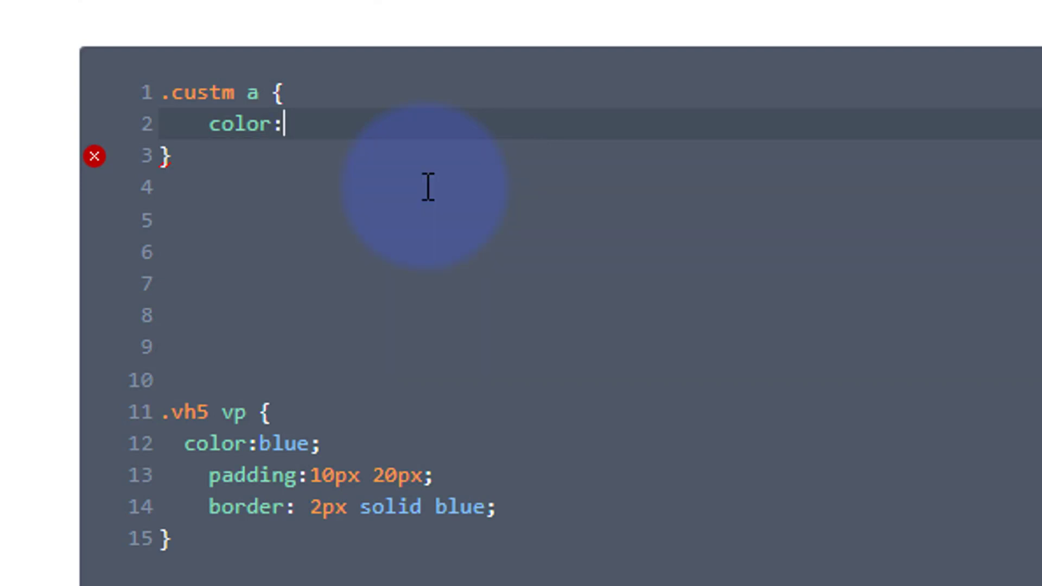
text(purp)
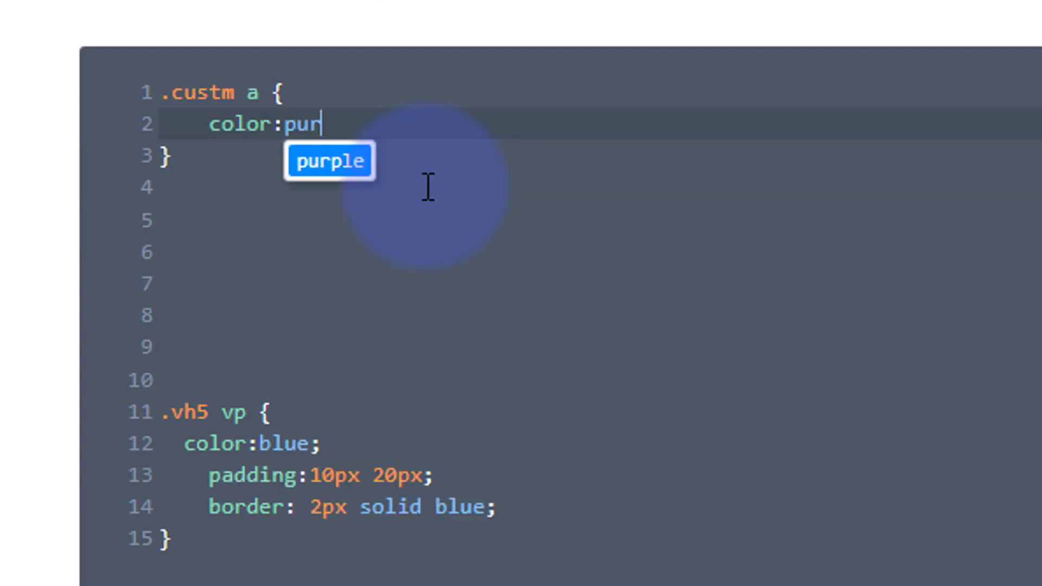
text(le)
text(;)
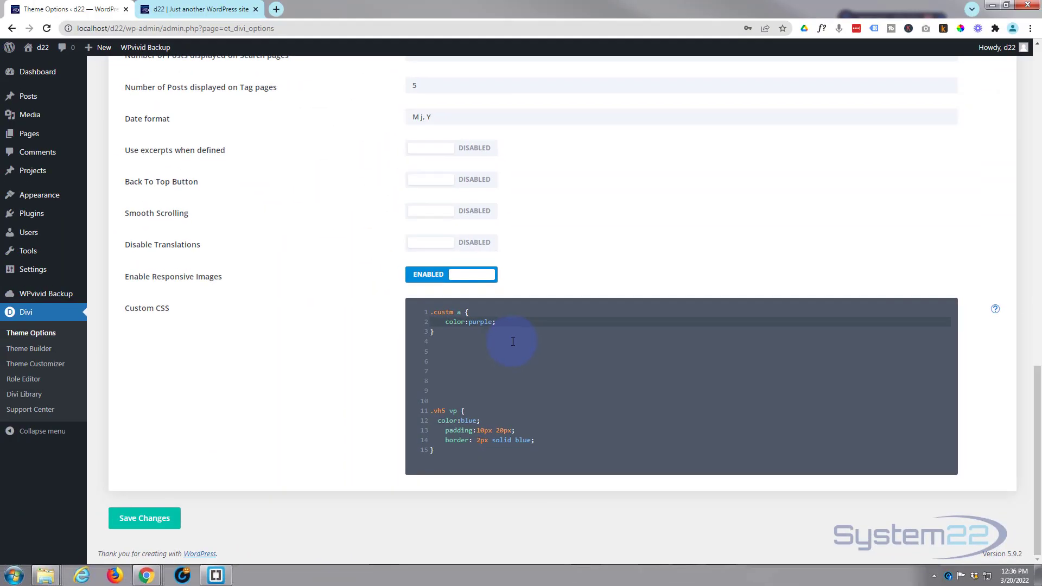
click(142, 520)
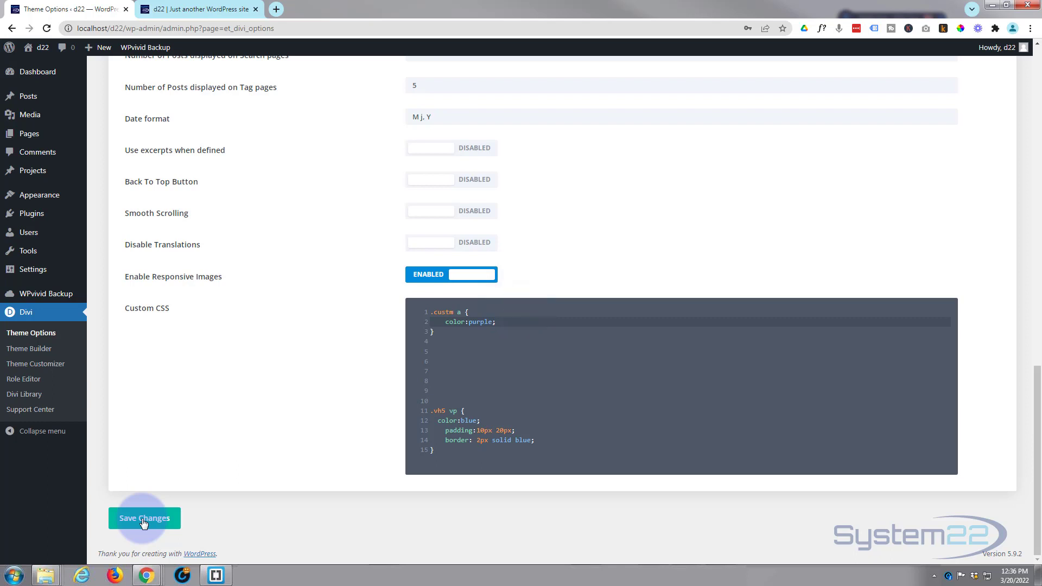
Step: Switch back to the page being edited, save it and exit the Visual Builder
click(211, 9)
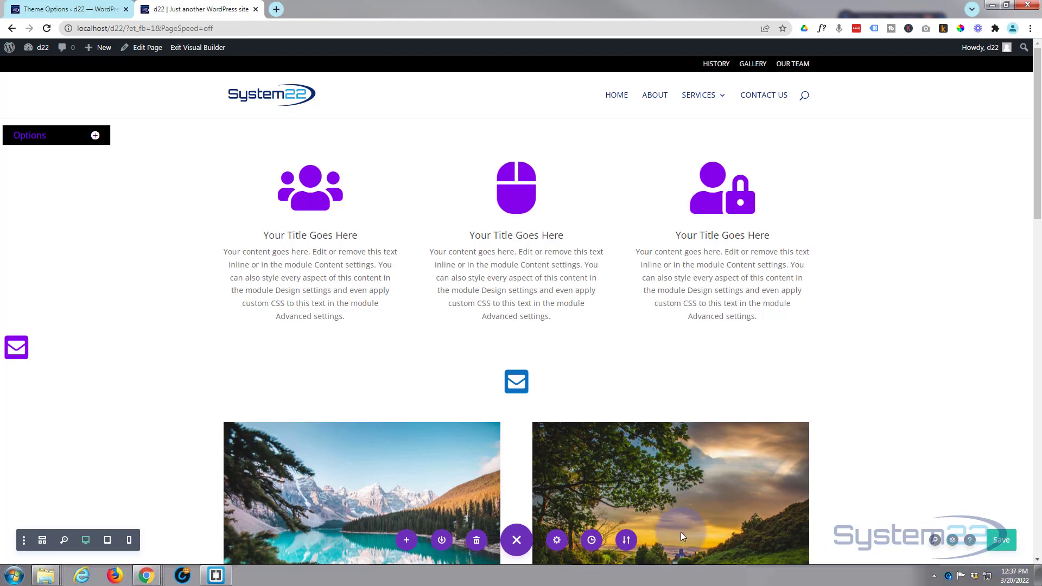
click(1001, 539)
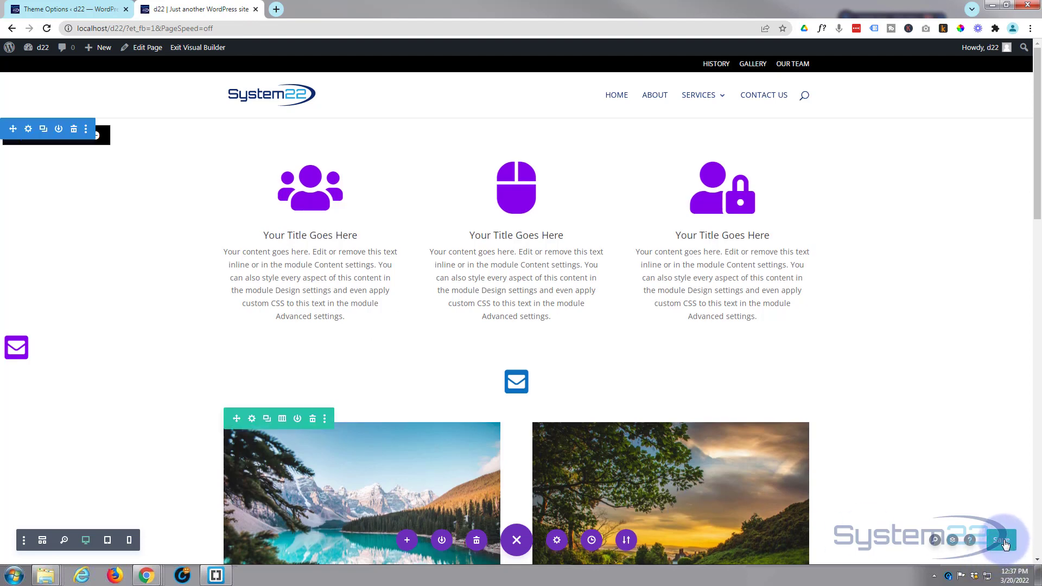
click(189, 49)
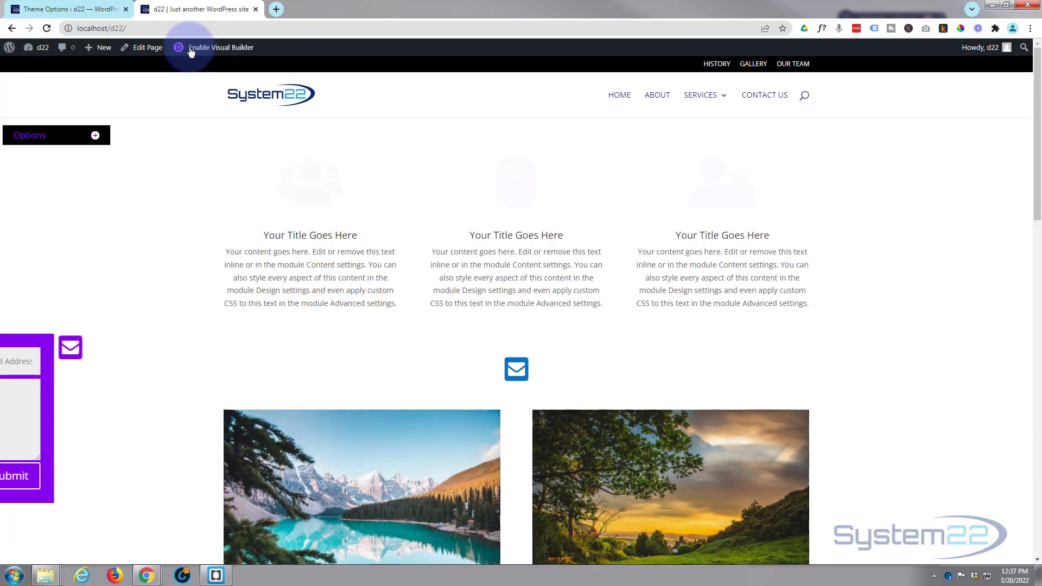
Step: Check the fixed Options toggle on the live page, expanding and collapsing it to examine the link color
scroll(160, 193, down, 7)
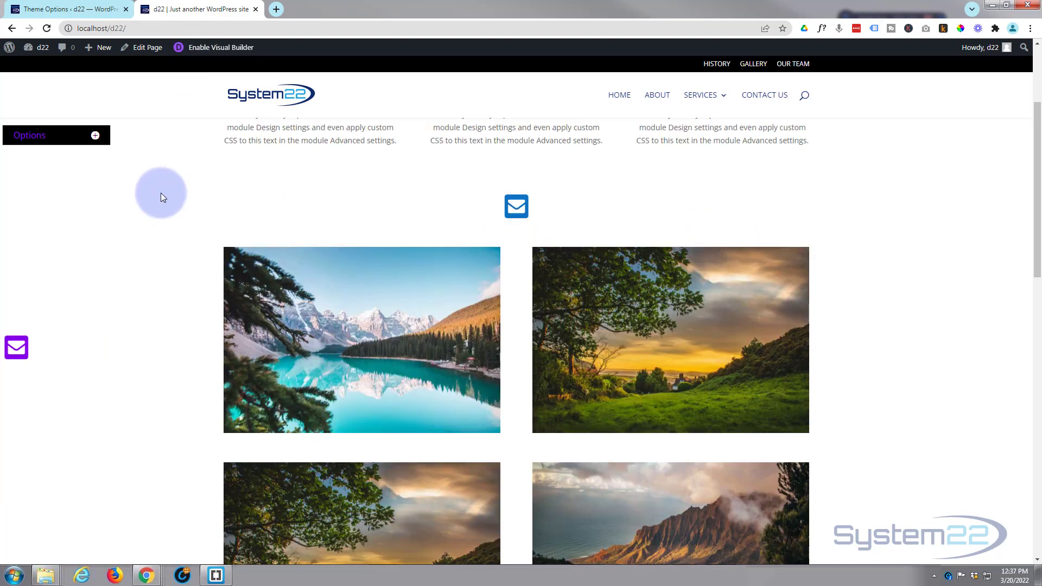
scroll(160, 193, up, 7)
scroll(161, 188, up, 1)
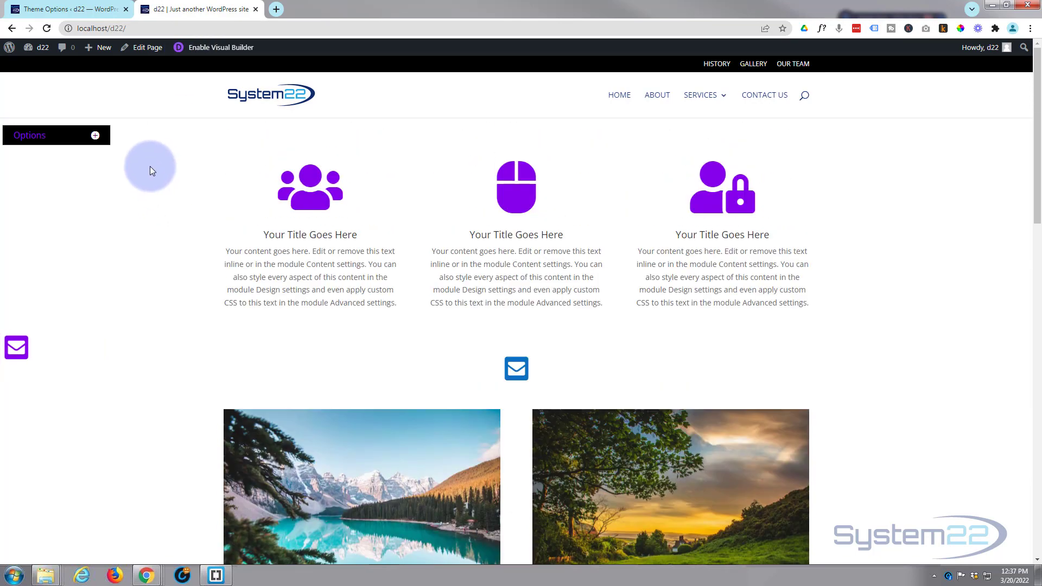
click(95, 136)
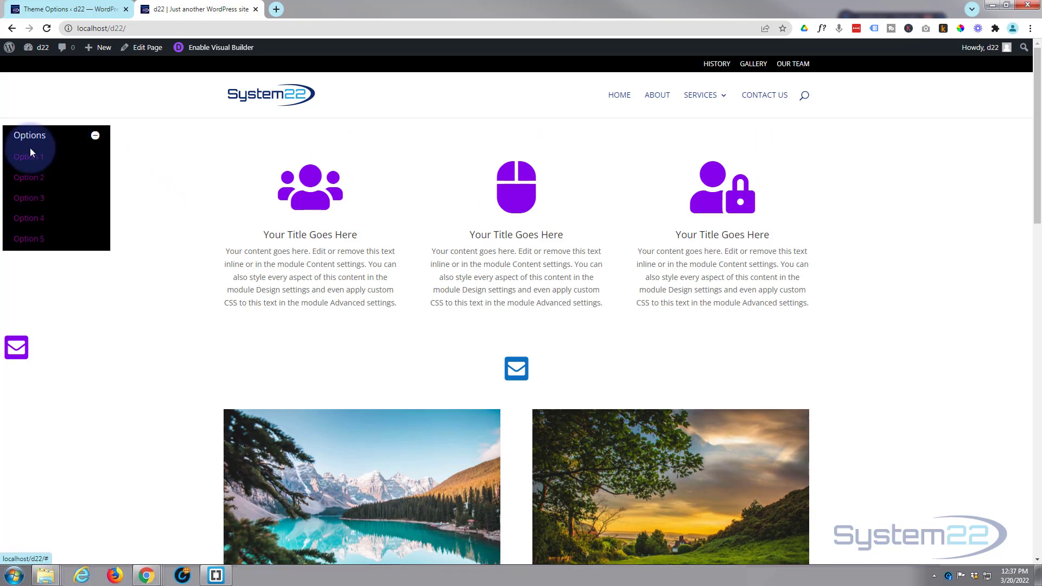
click(95, 136)
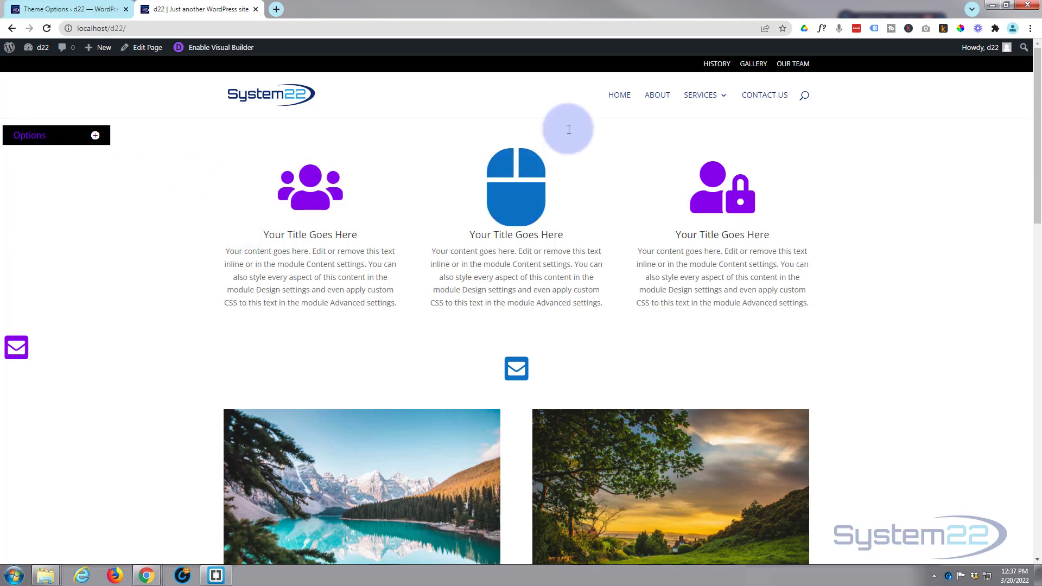
Step: Sample the purple of the fixed envelope icon with the ColorPick Eyedropper and copy its hex code
click(961, 28)
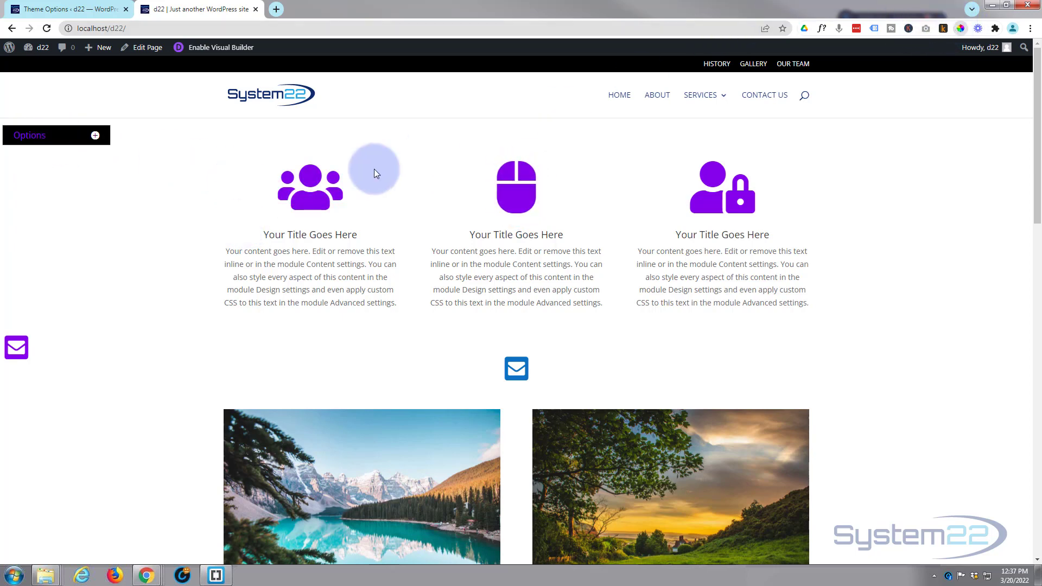
click(24, 337)
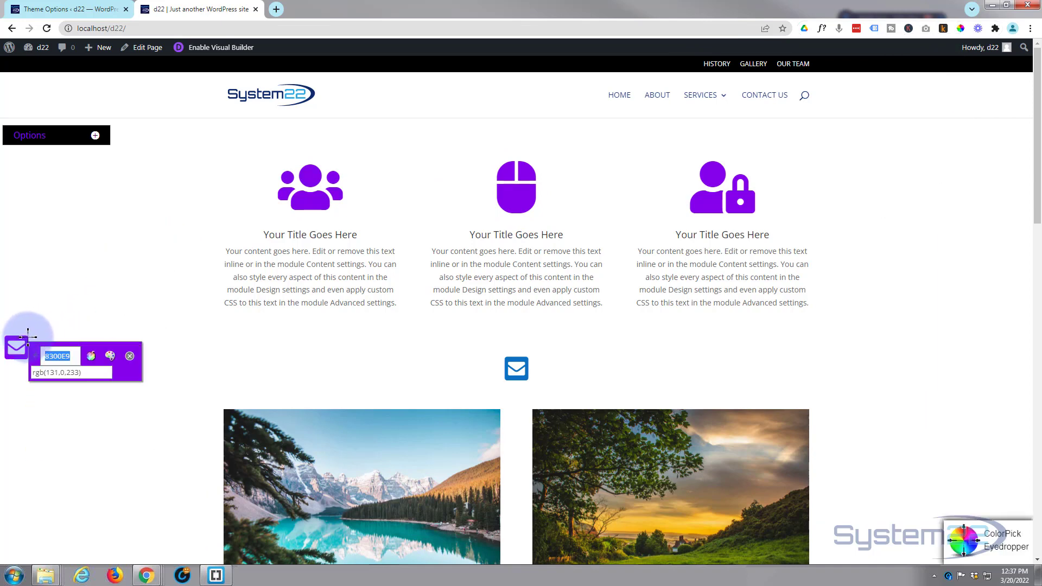
right_click(54, 355)
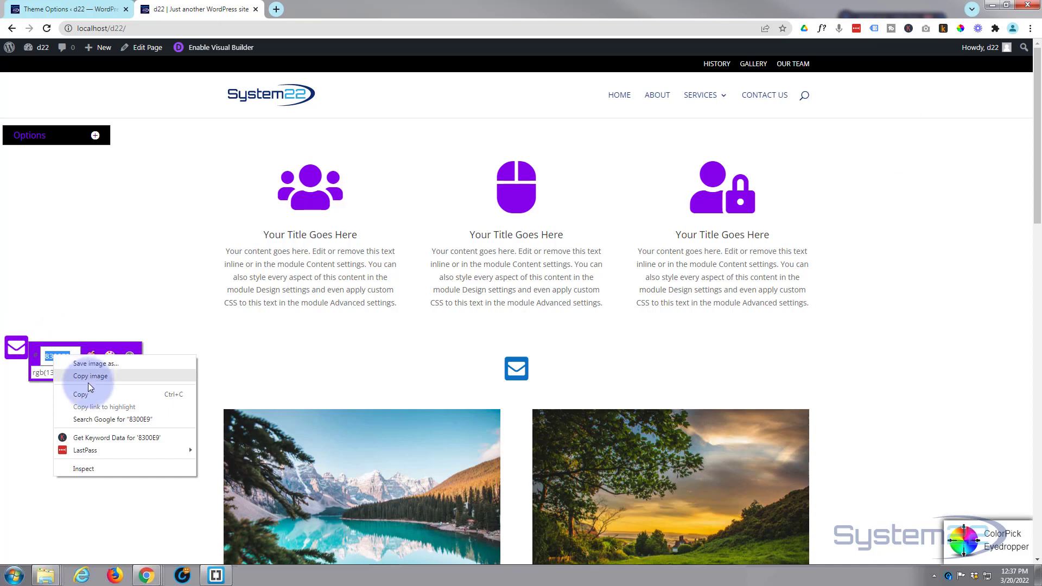
click(77, 400)
click(130, 356)
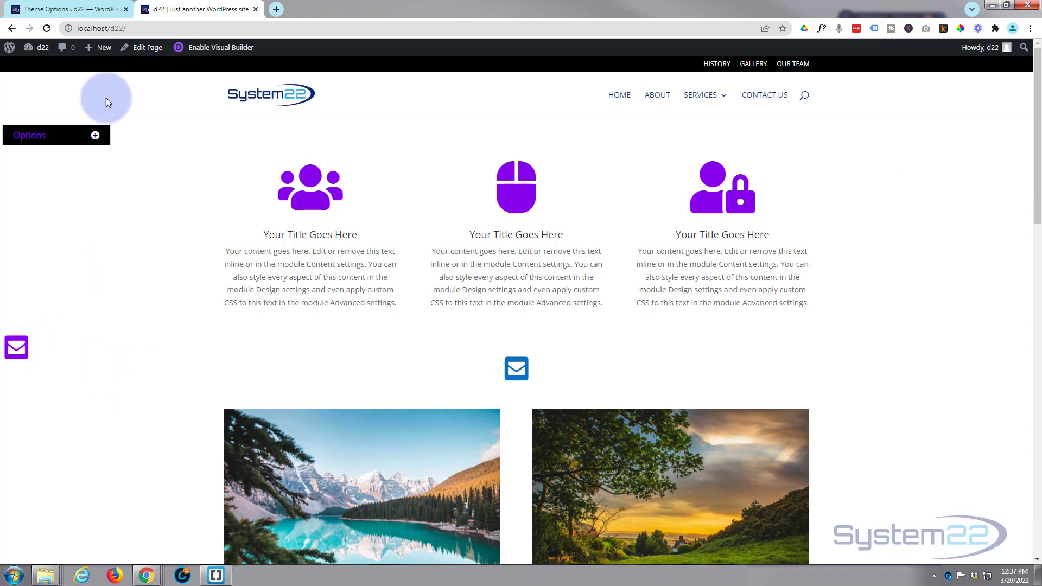
Step: Set the link color in the .custm a rule to #8300E9 and save the theme options
click(91, 12)
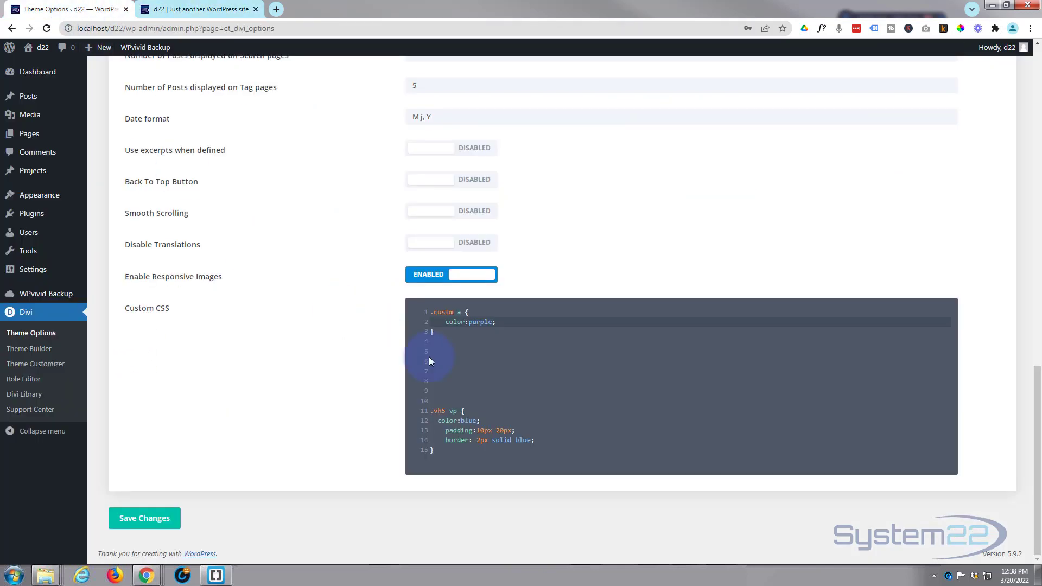
drag(469, 325, 492, 324)
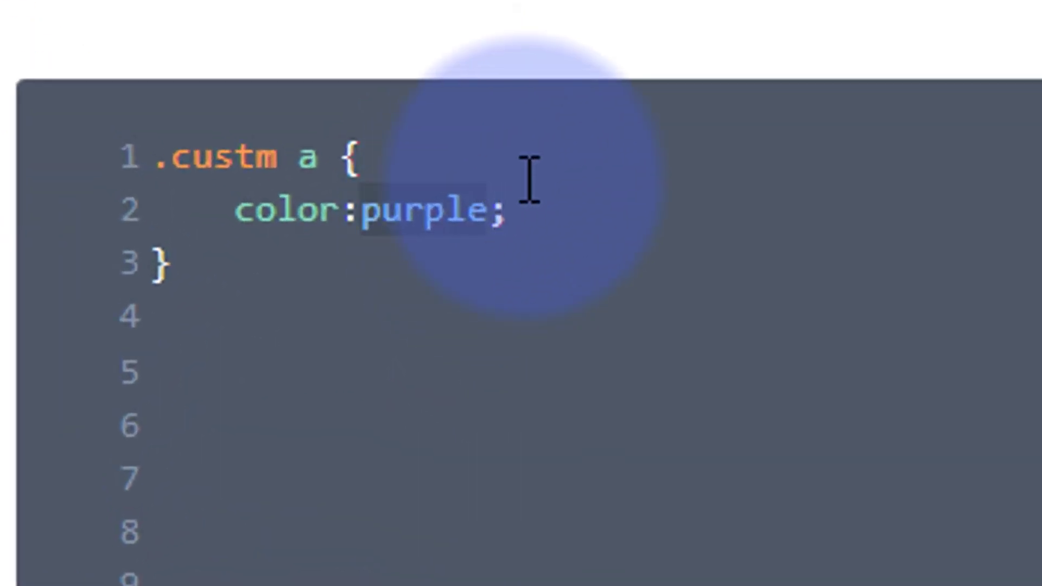
text(#)
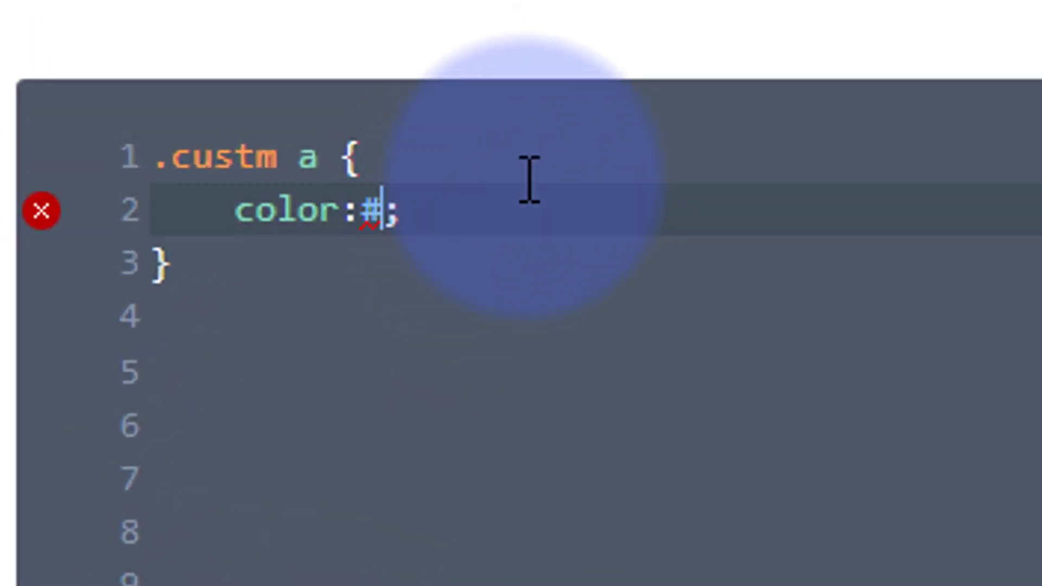
text(8300E9)
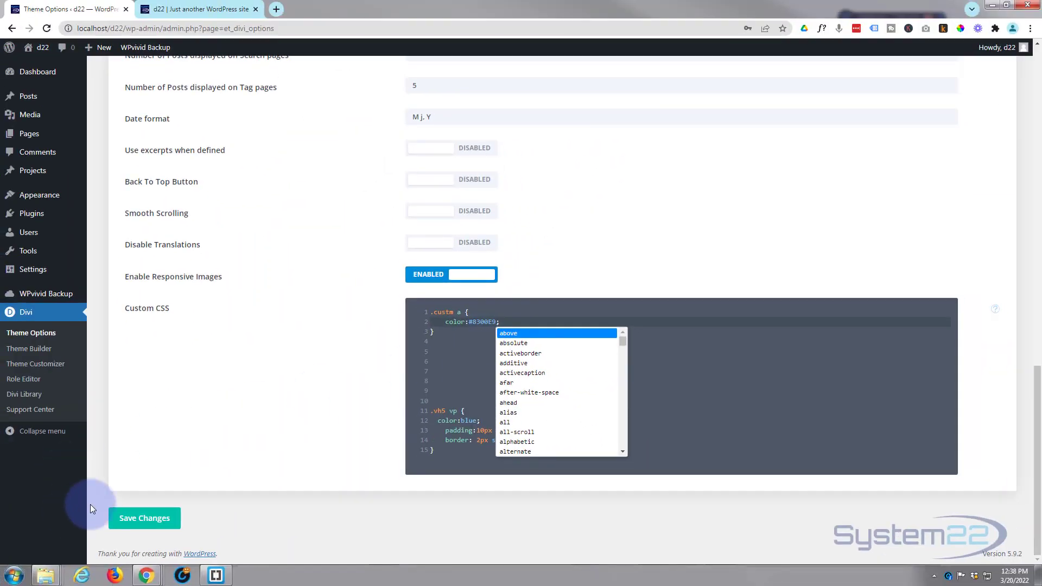
click(135, 520)
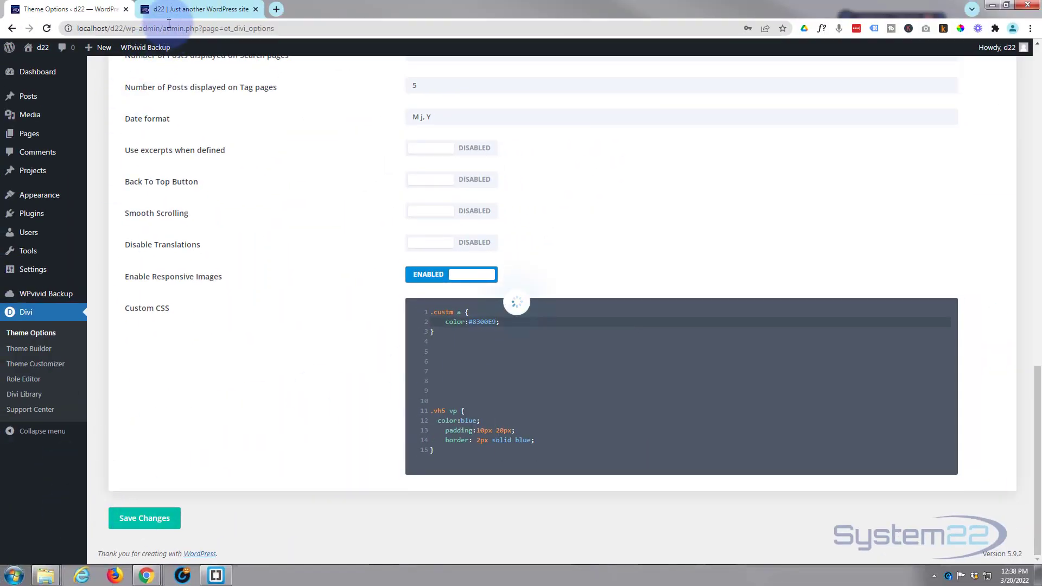
Step: Reload the live page and repeatedly expand and collapse the Options toggle to check its link color
click(181, 11)
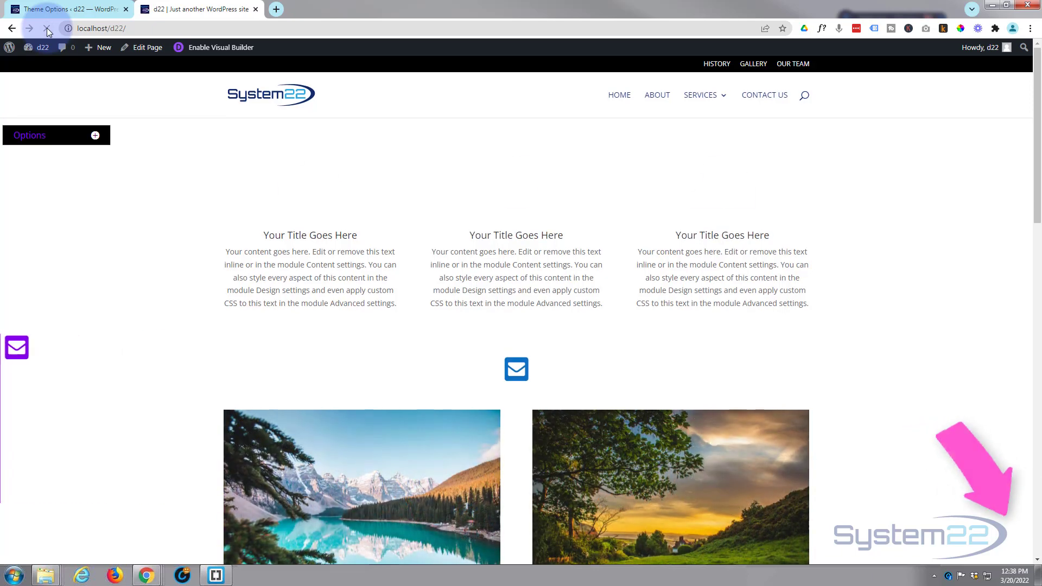
click(95, 137)
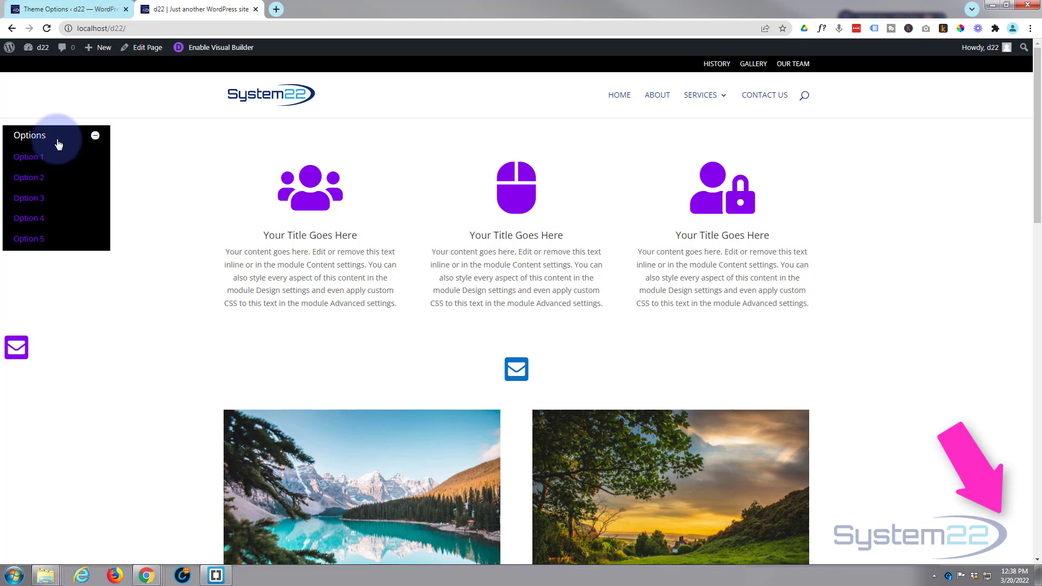
click(96, 136)
click(96, 136)
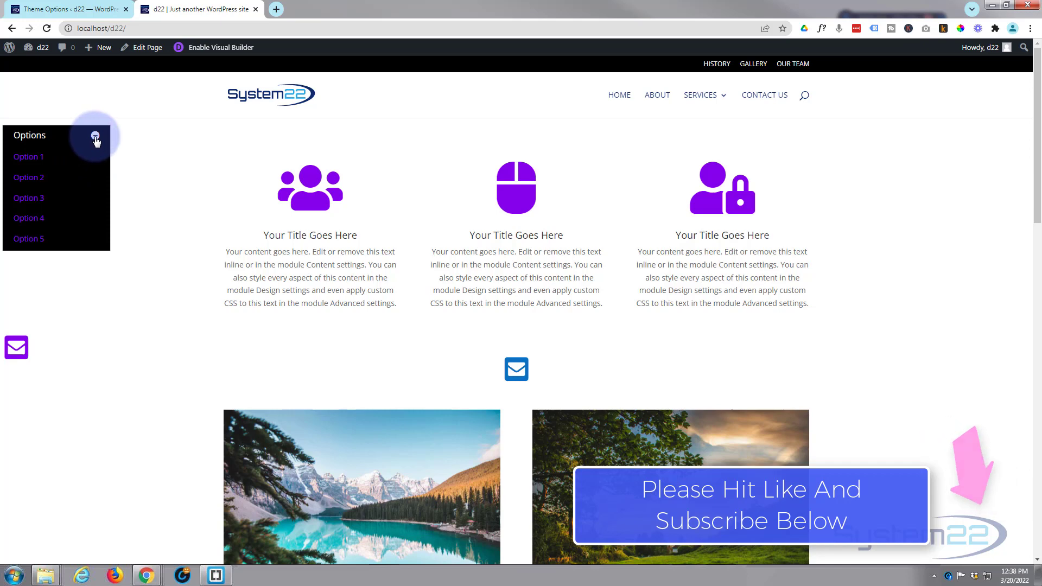
click(95, 137)
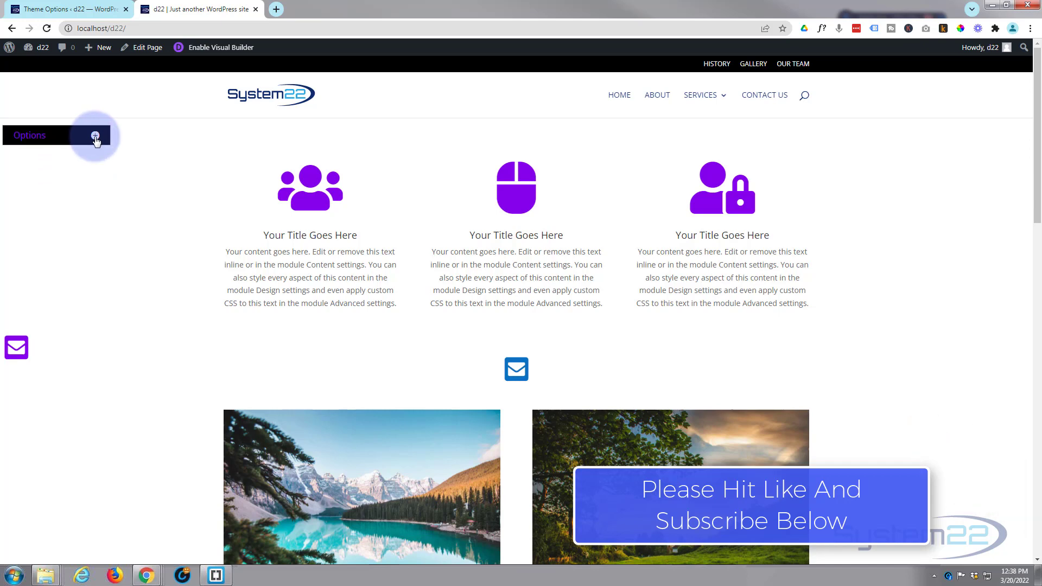
click(96, 137)
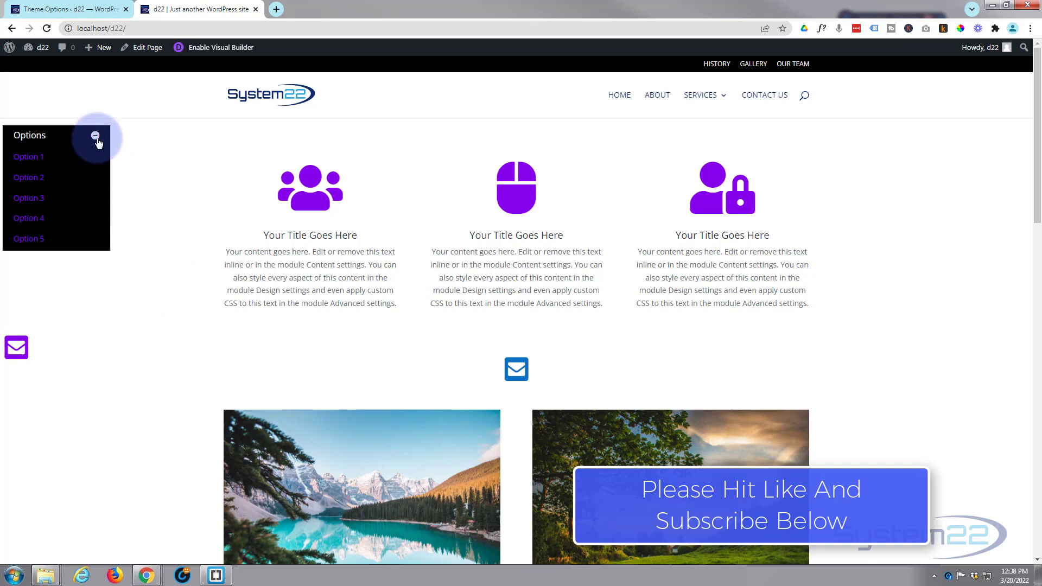
click(95, 136)
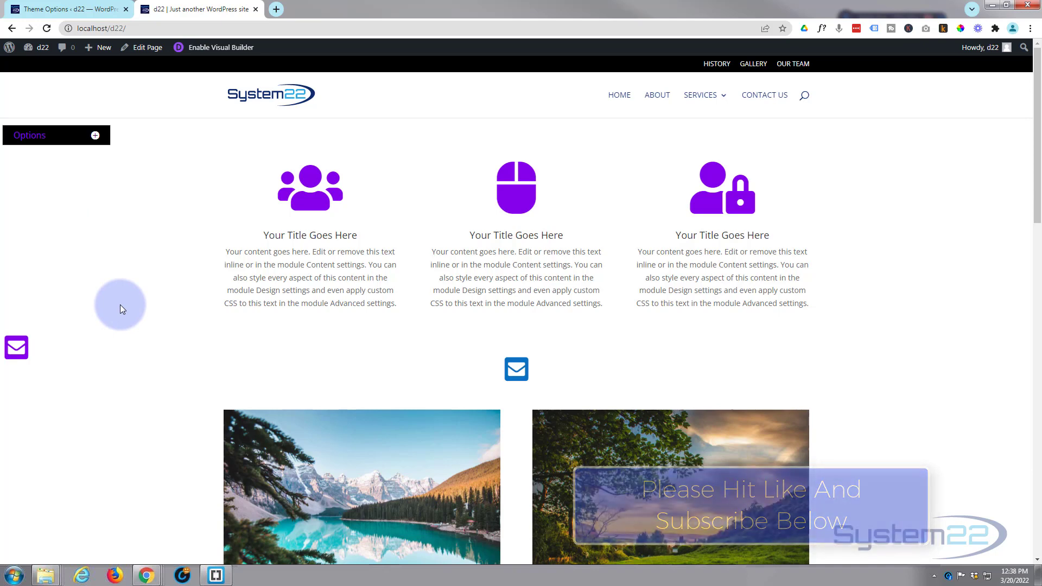
click(95, 137)
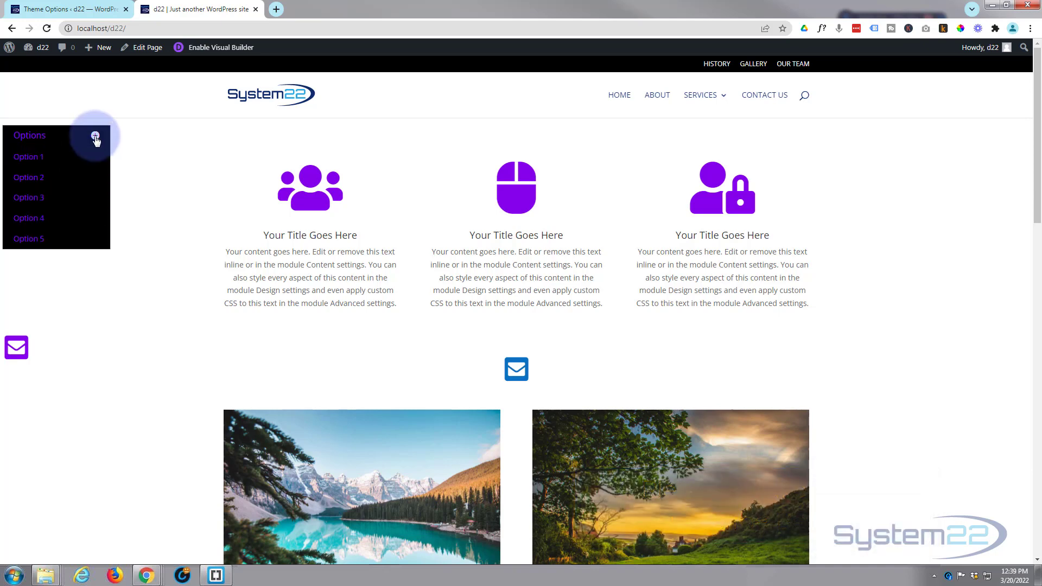